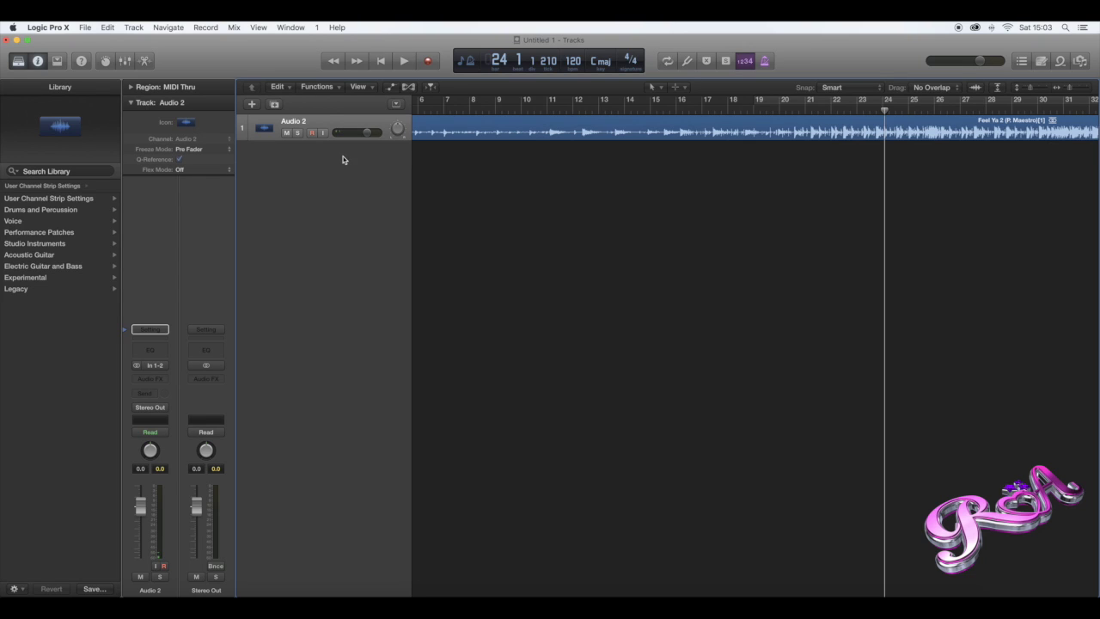
Add a new audio track and load the Female Ambient Lead Vocal channel strip setting from the library onto it.
click(134, 28)
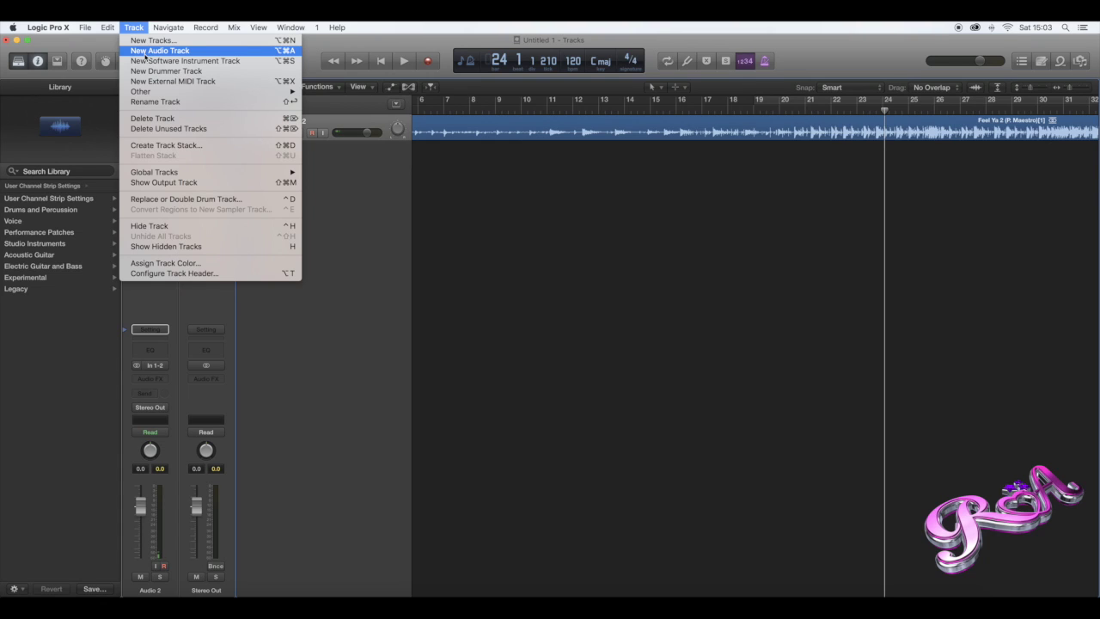
click(257, 51)
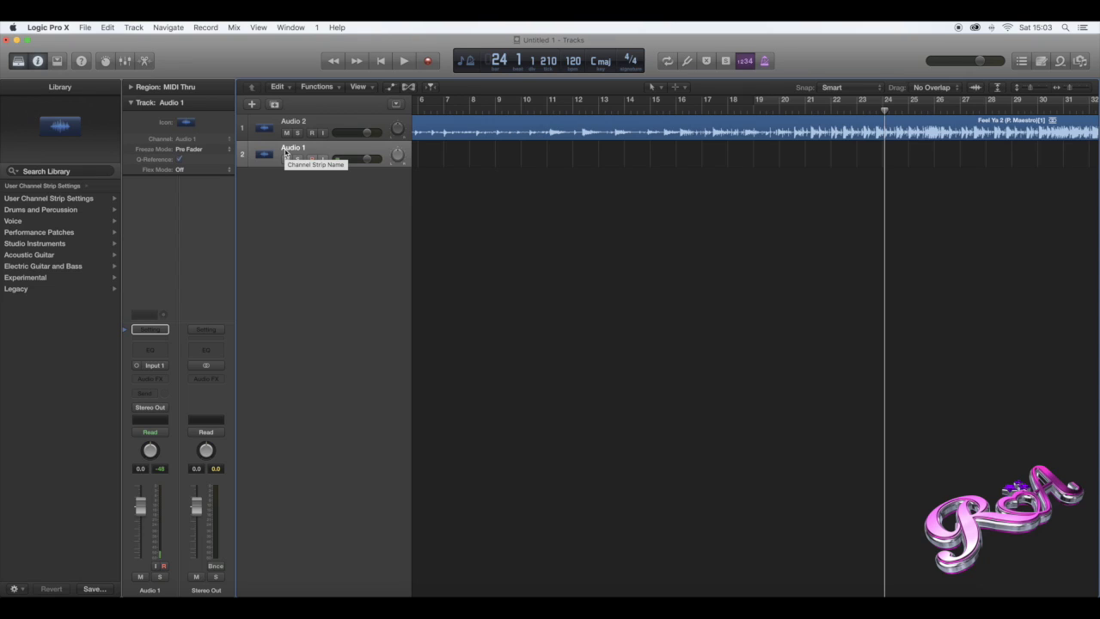
click(86, 170)
text(fema)
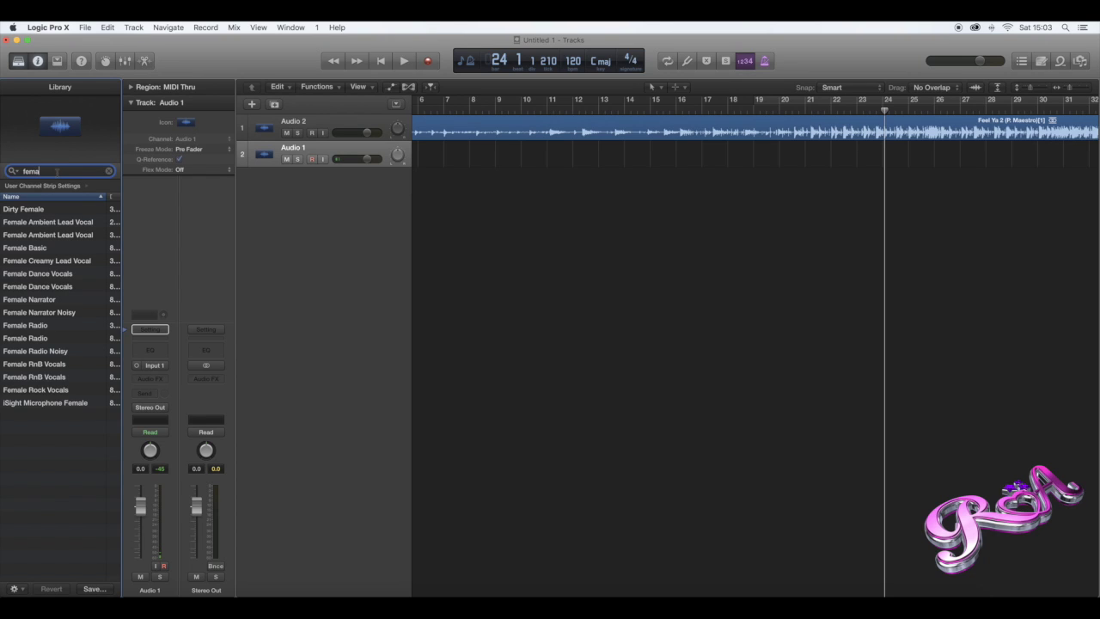
text(le a)
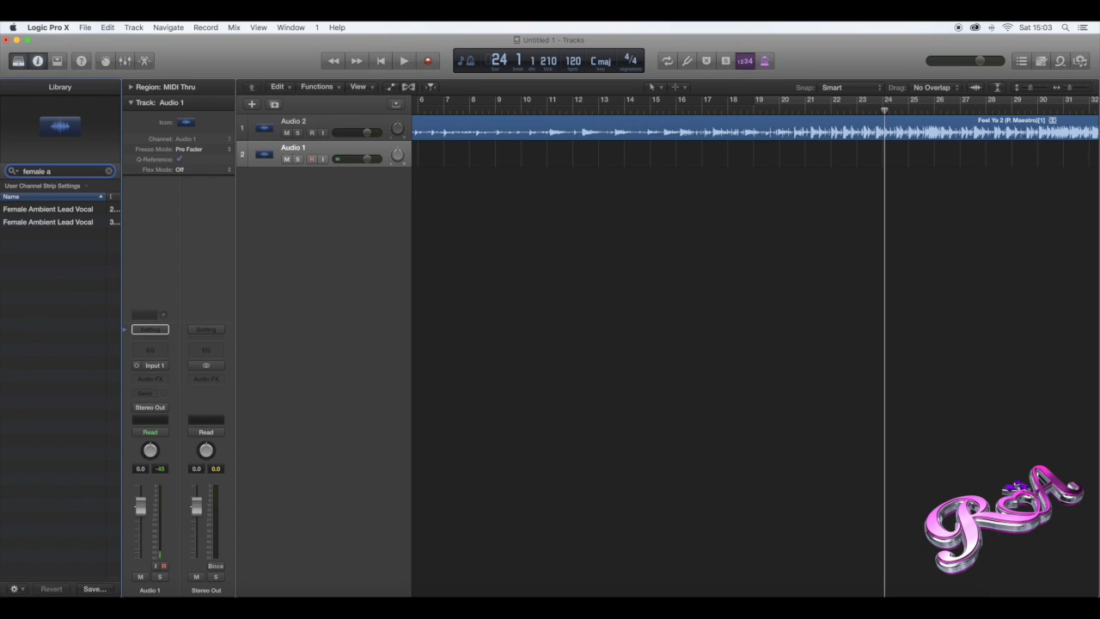
click(40, 210)
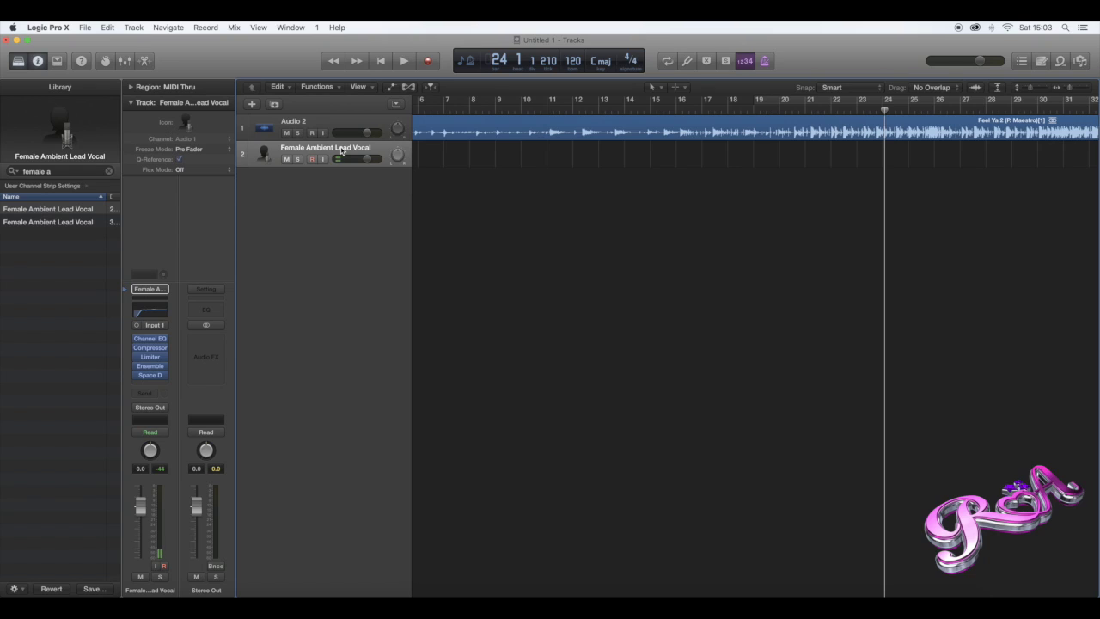
Rename the new vocal track as "Lead vocal".
double_click(296, 148)
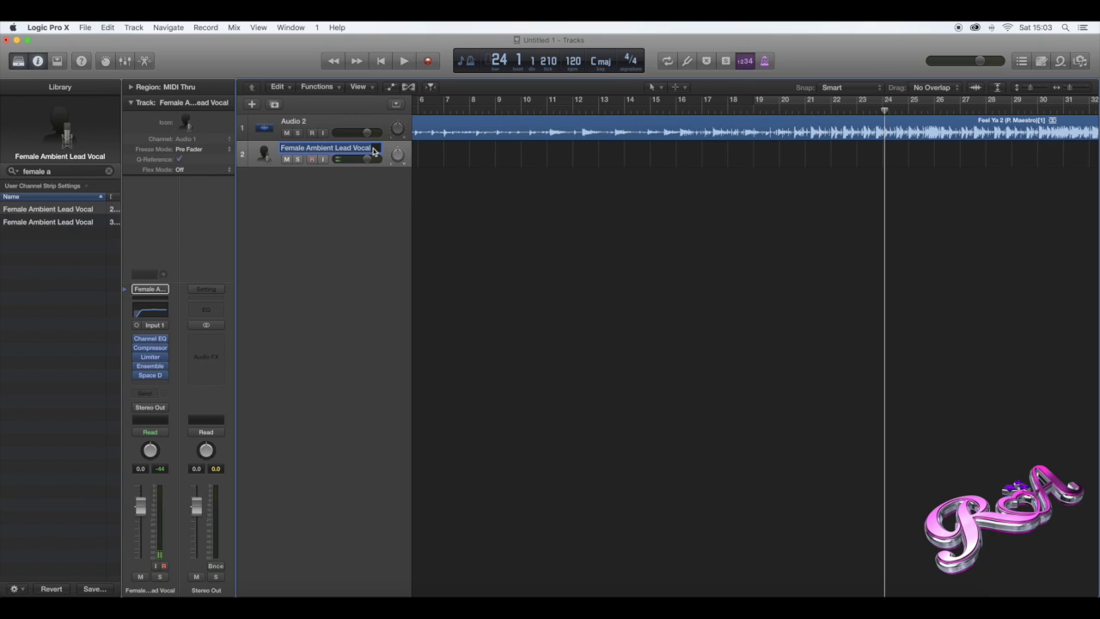
key(BackSpace)
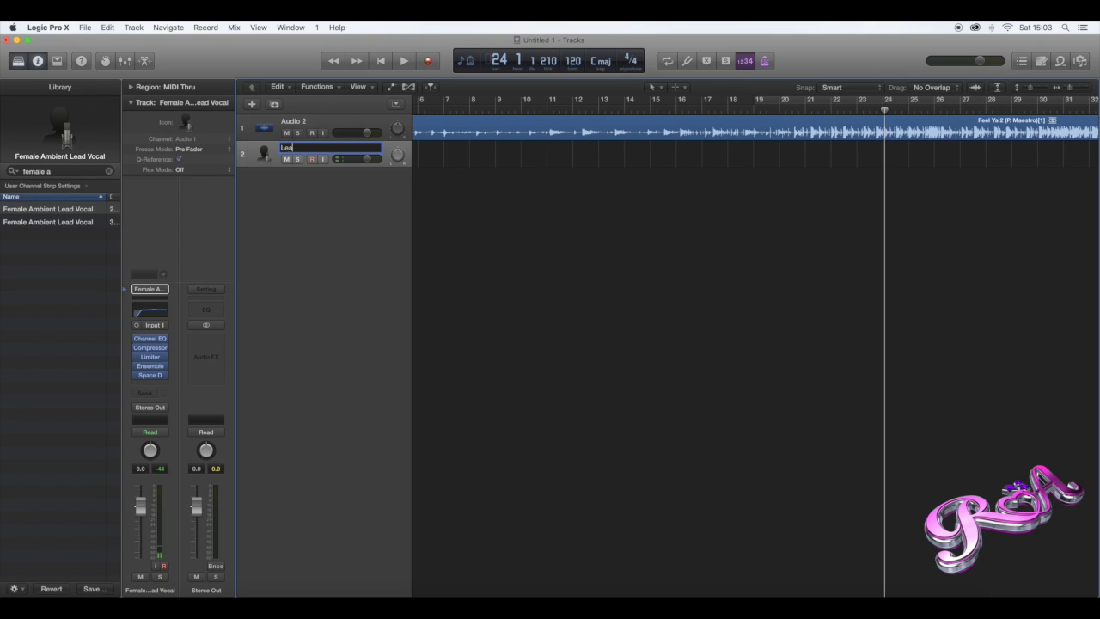
text(Lead vocal)
key(Return)
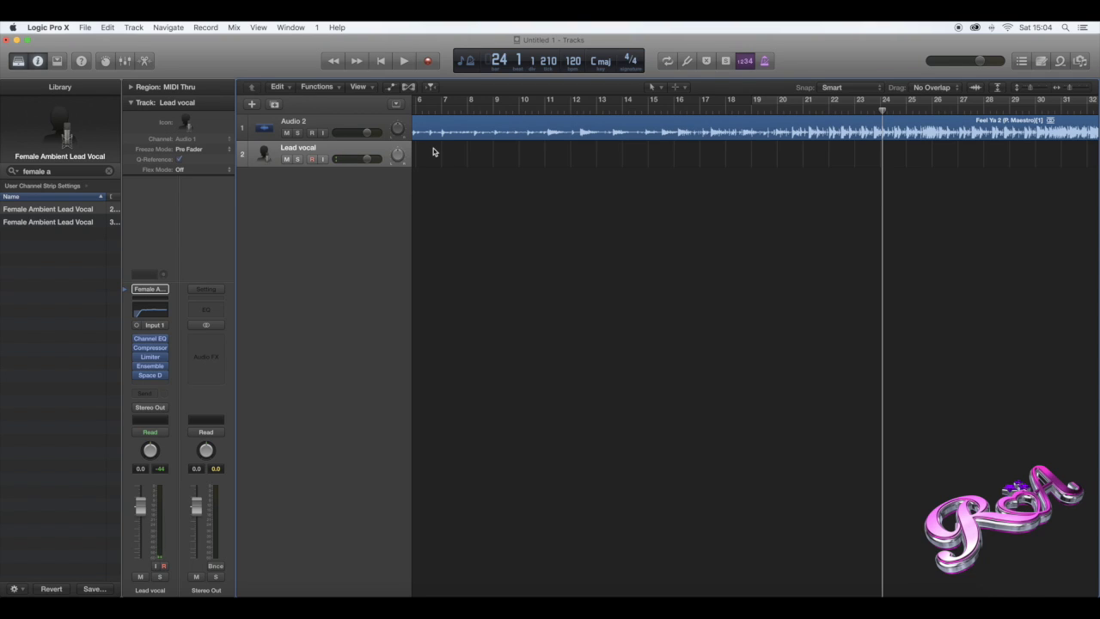
Set a cycle area from bar 19 to about bar 33 and record looped takes on the Lead vocal track.
key(space)
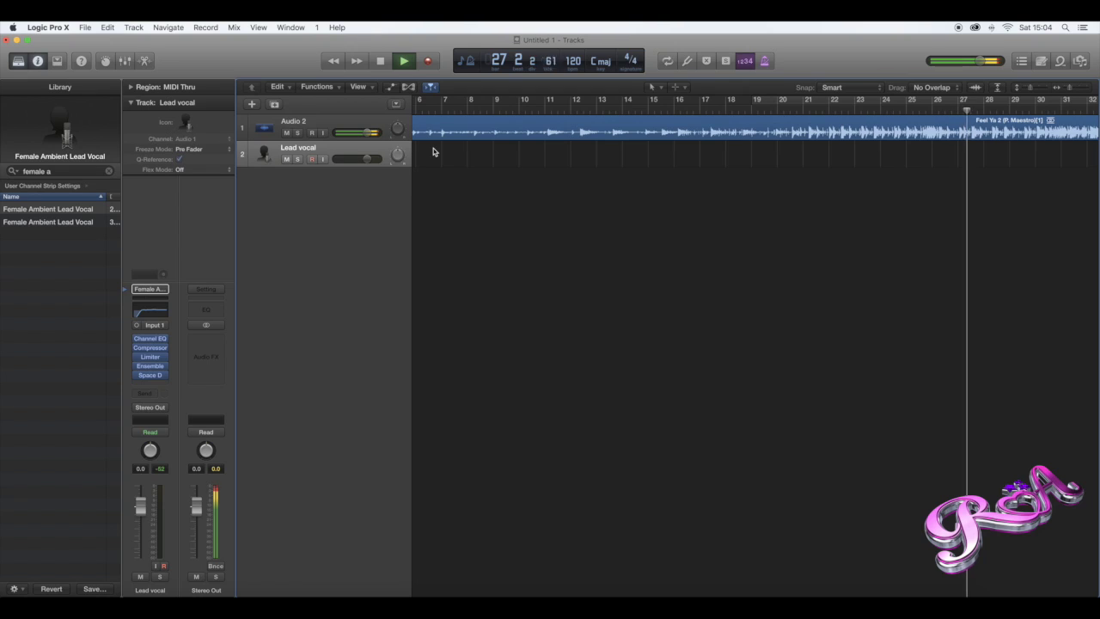
key(space)
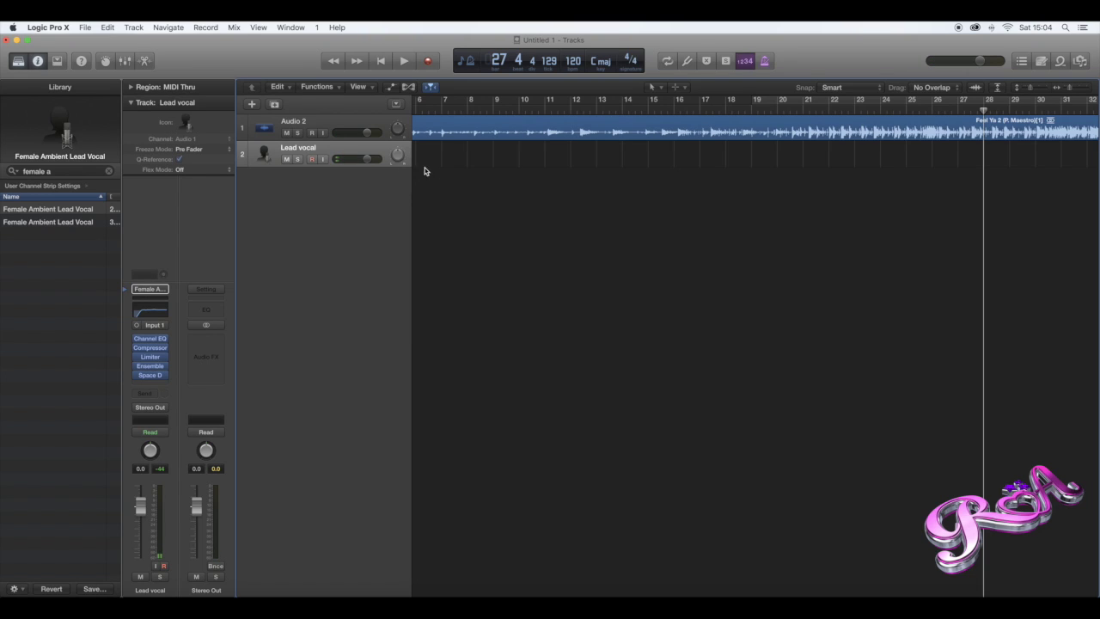
scroll(464, 177, right, 5)
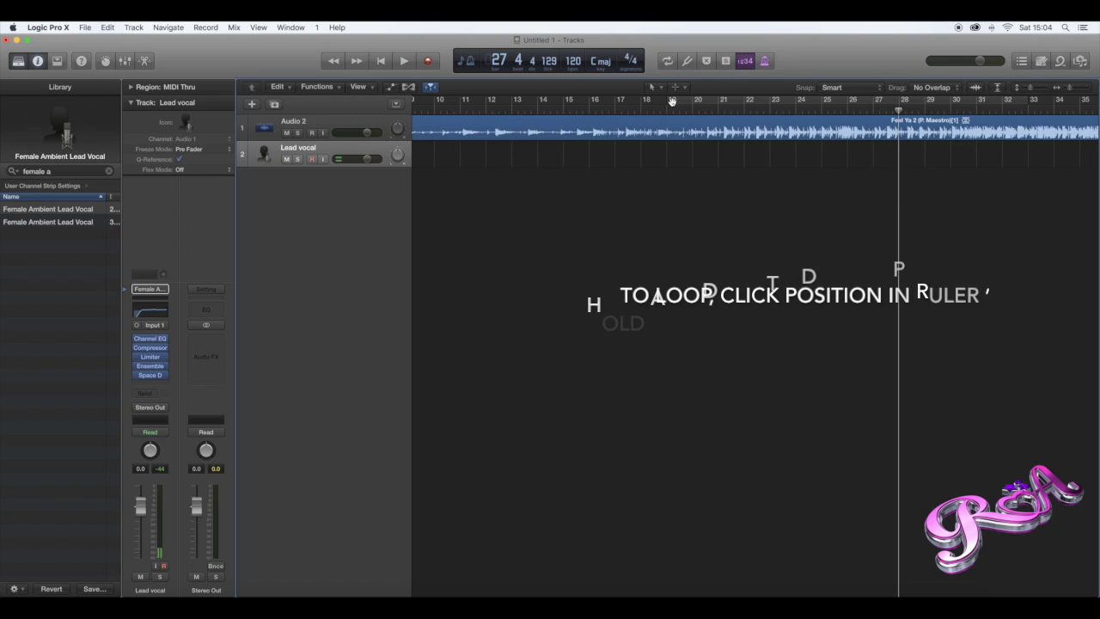
drag(672, 101, 1020, 101)
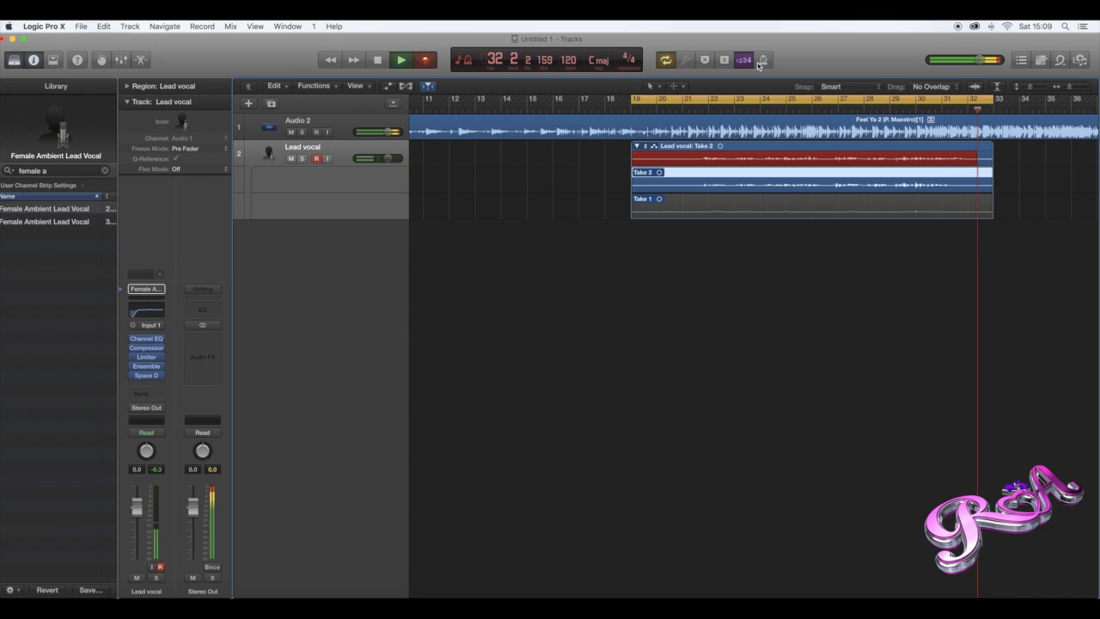
key(space)
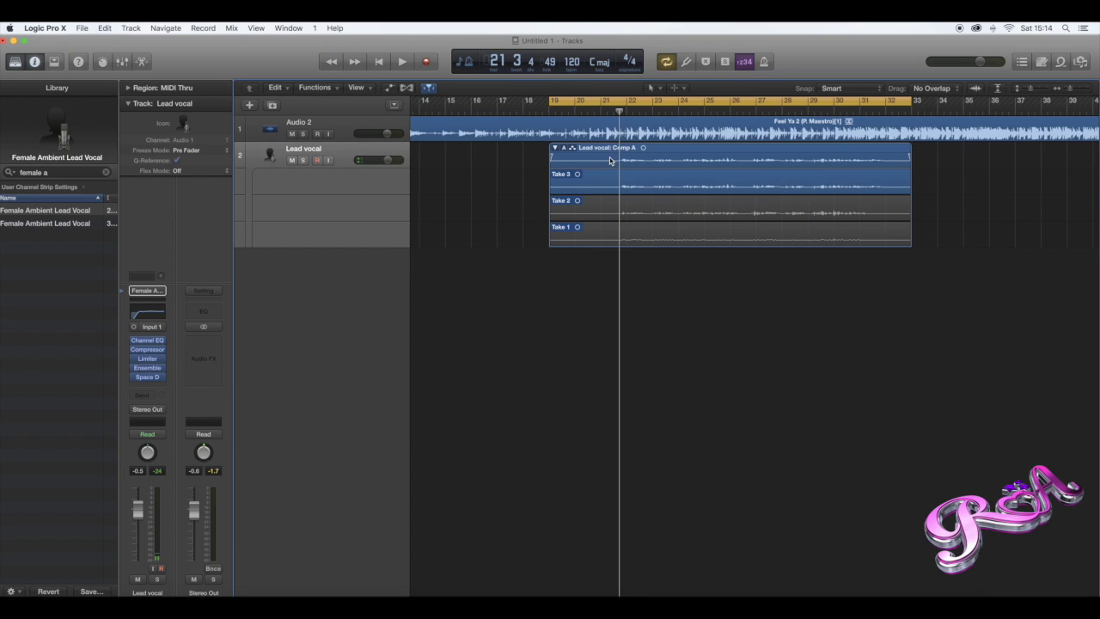
Compare the recorded vocal takes by activating each of them in the take folder, ending on Take 3.
click(594, 204)
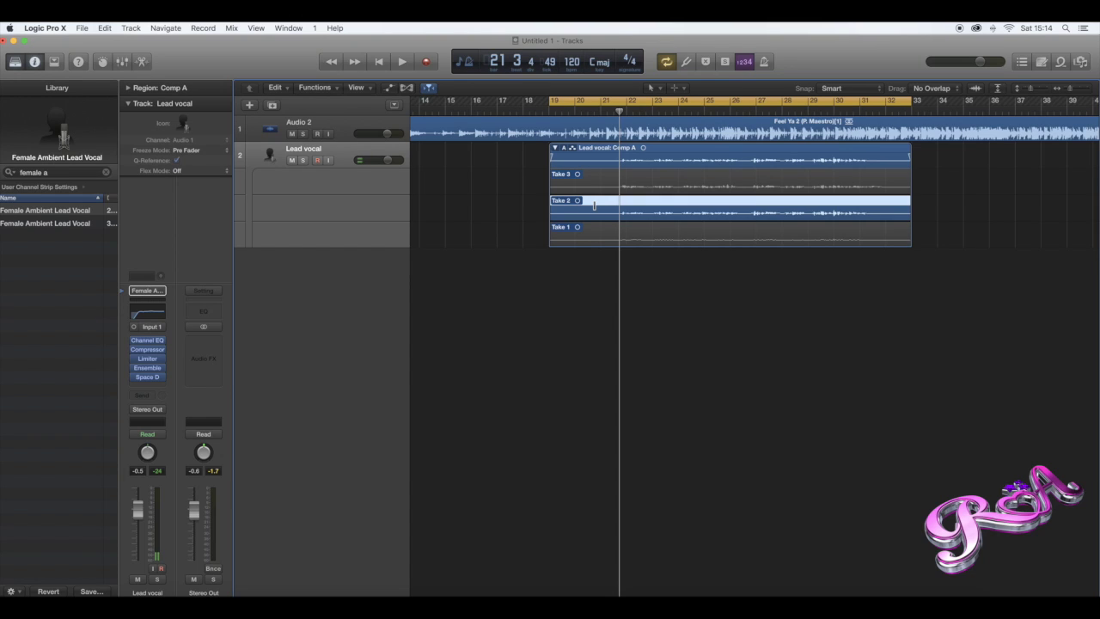
click(601, 226)
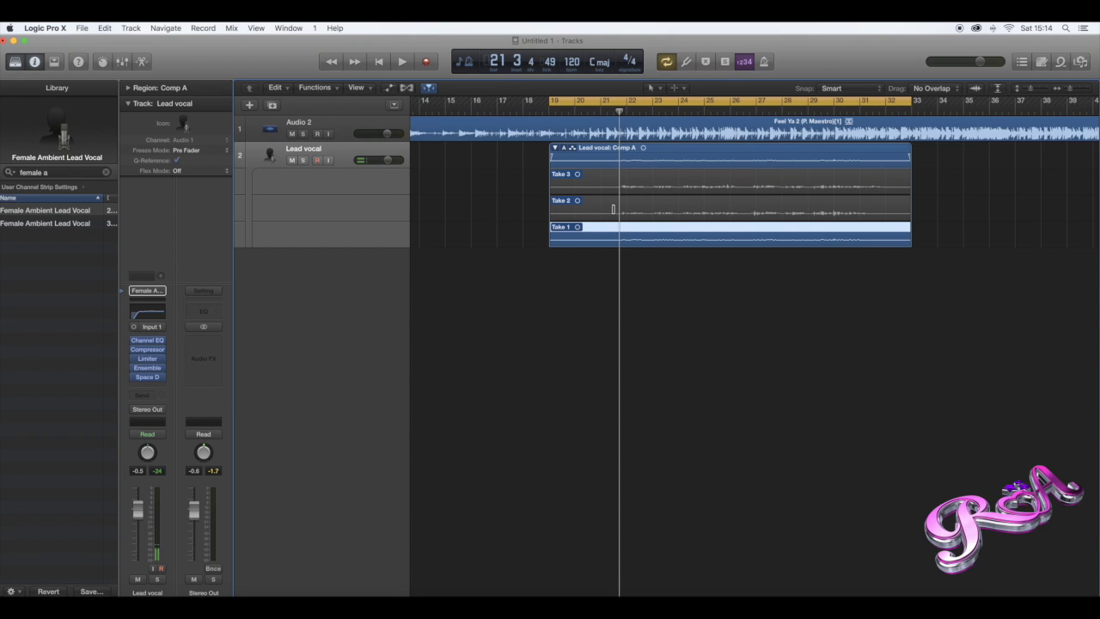
click(610, 180)
click(608, 205)
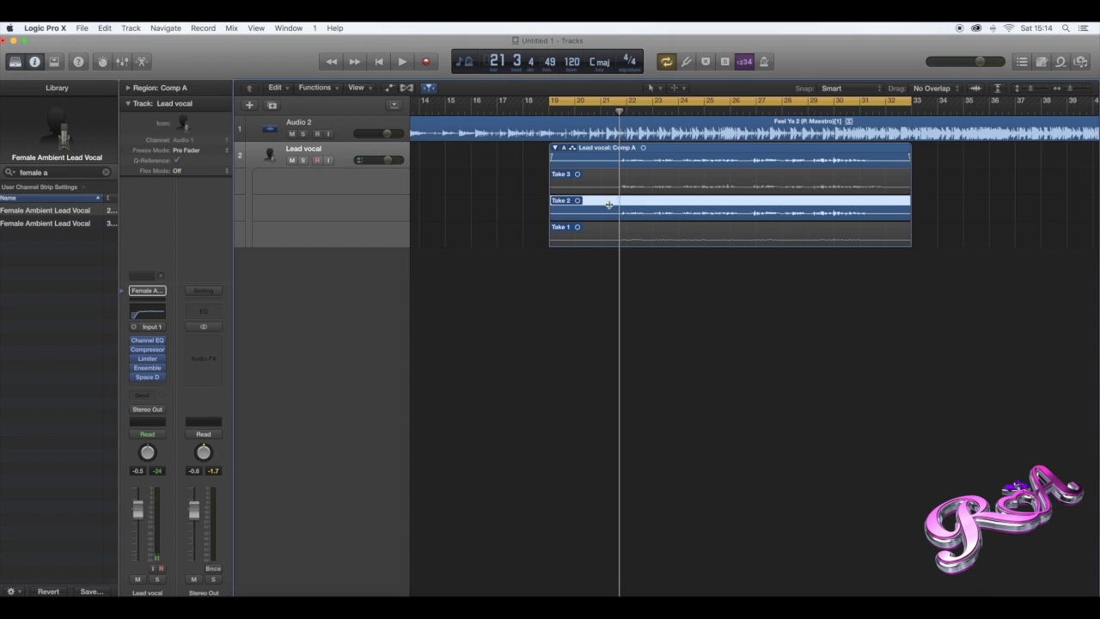
click(609, 225)
click(606, 176)
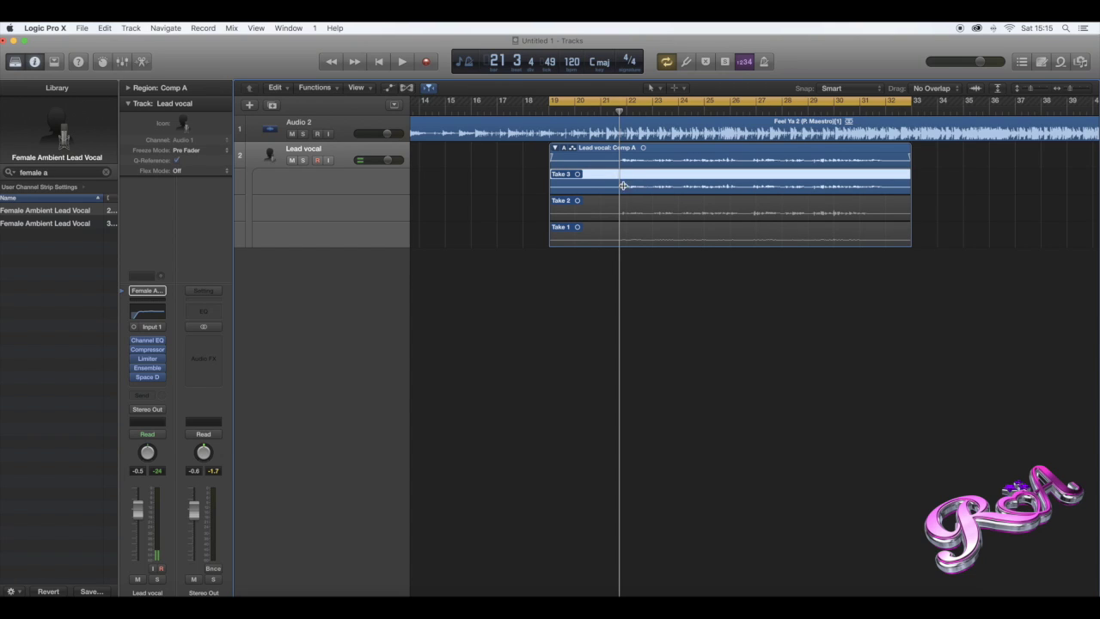
Shorten the cycle area to about bar 21.5 through bar 32.5 and play back Take 3 from bar 21.
click(601, 110)
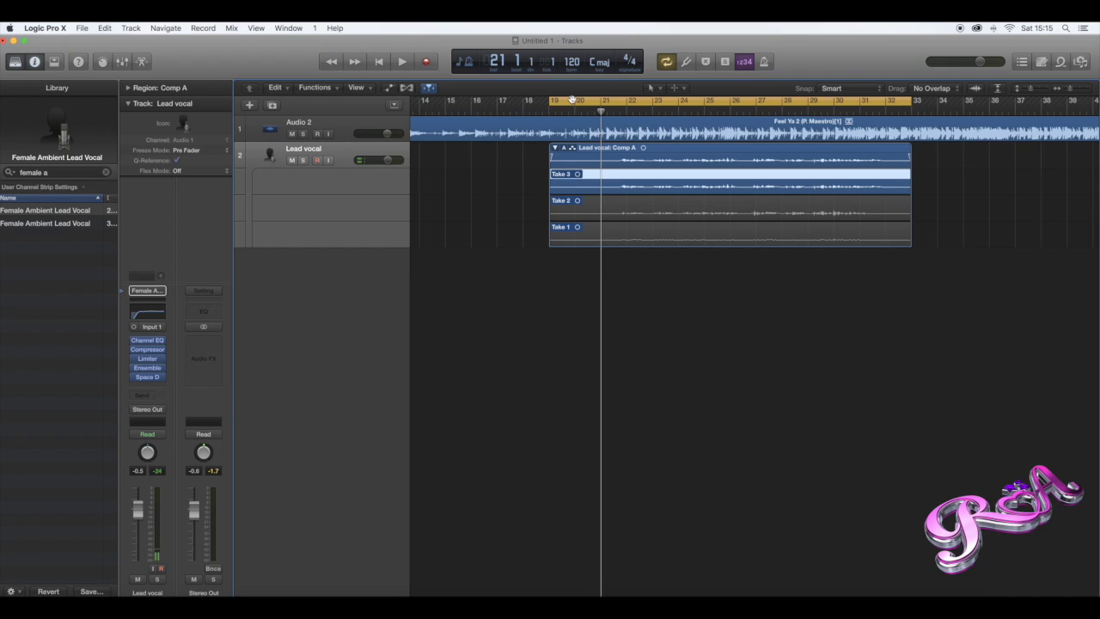
drag(551, 101, 614, 101)
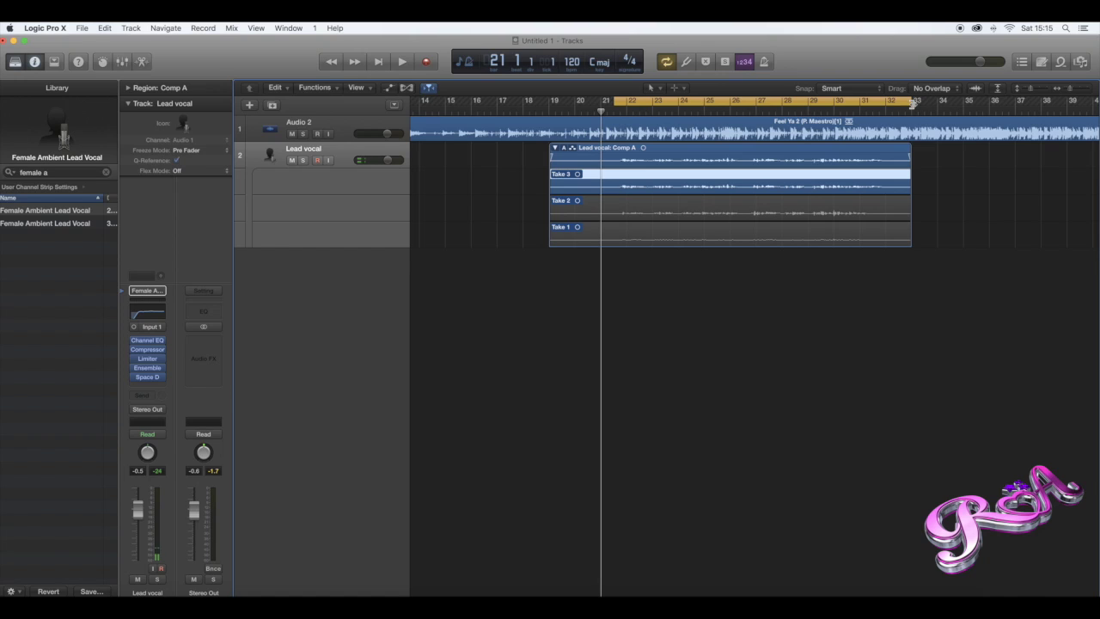
drag(909, 101, 898, 102)
key(space)
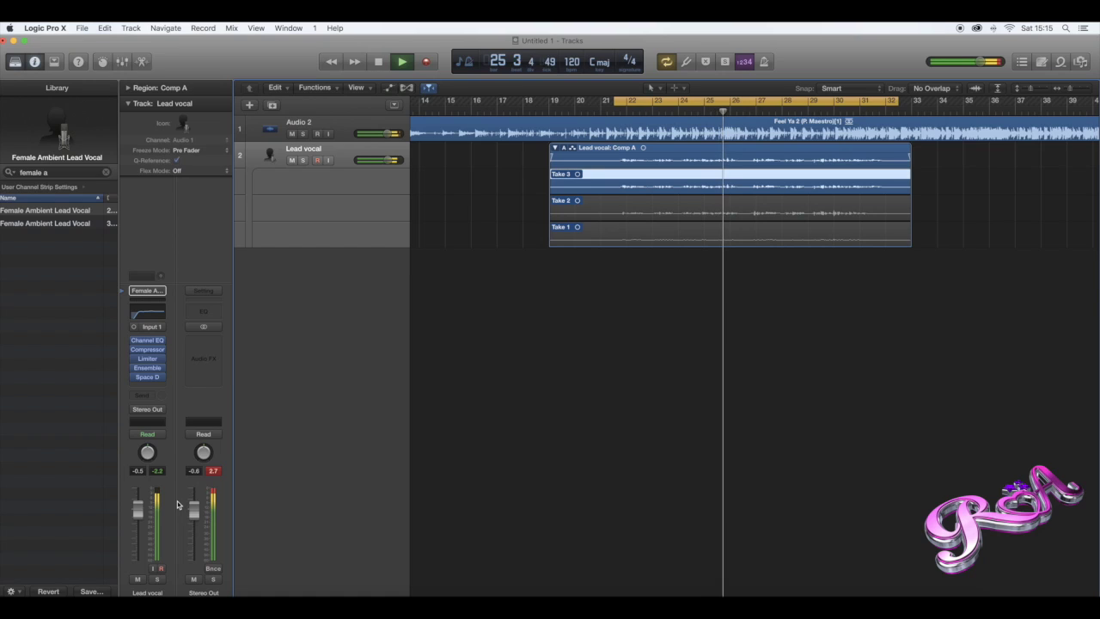
key(space)
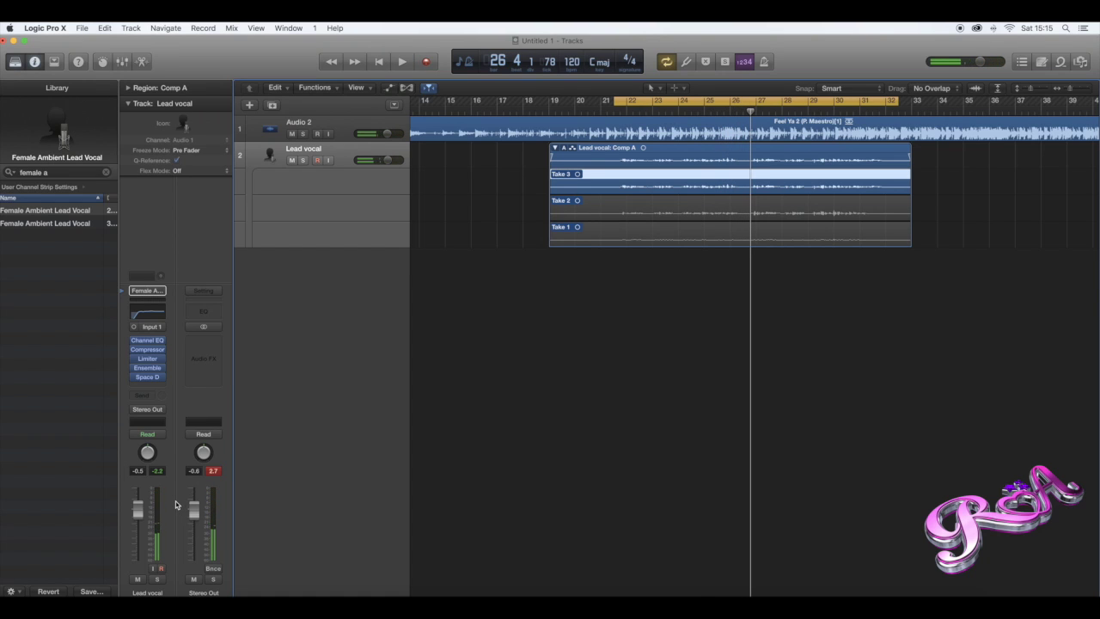
Unpack the Lead vocal take folder to new tracks so that each take sits on its own track.
click(572, 148)
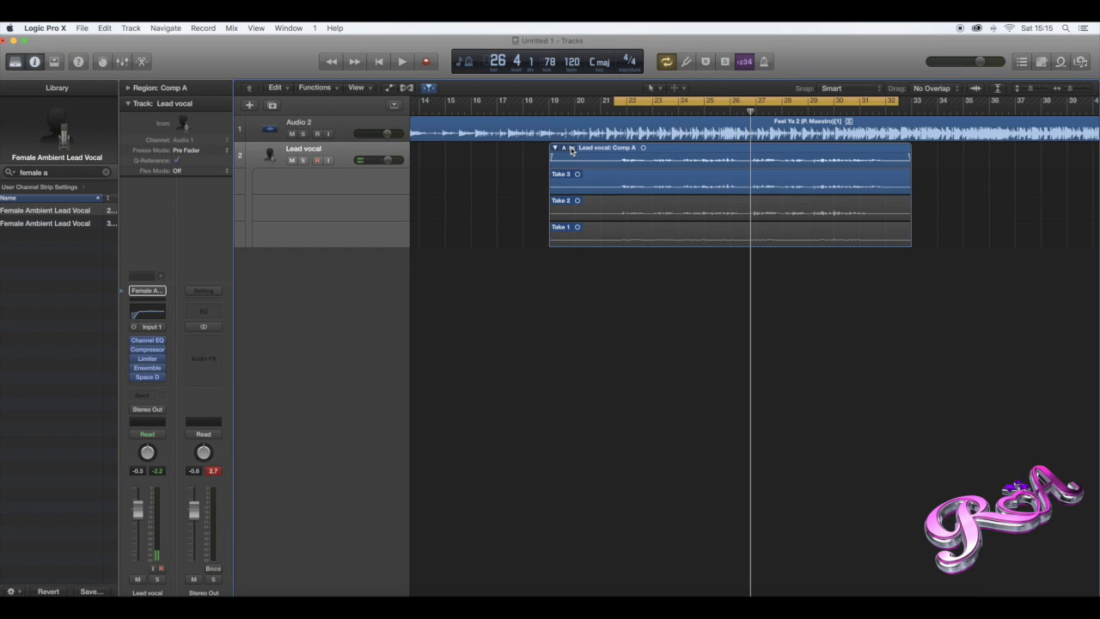
click(554, 148)
click(554, 148)
click(564, 149)
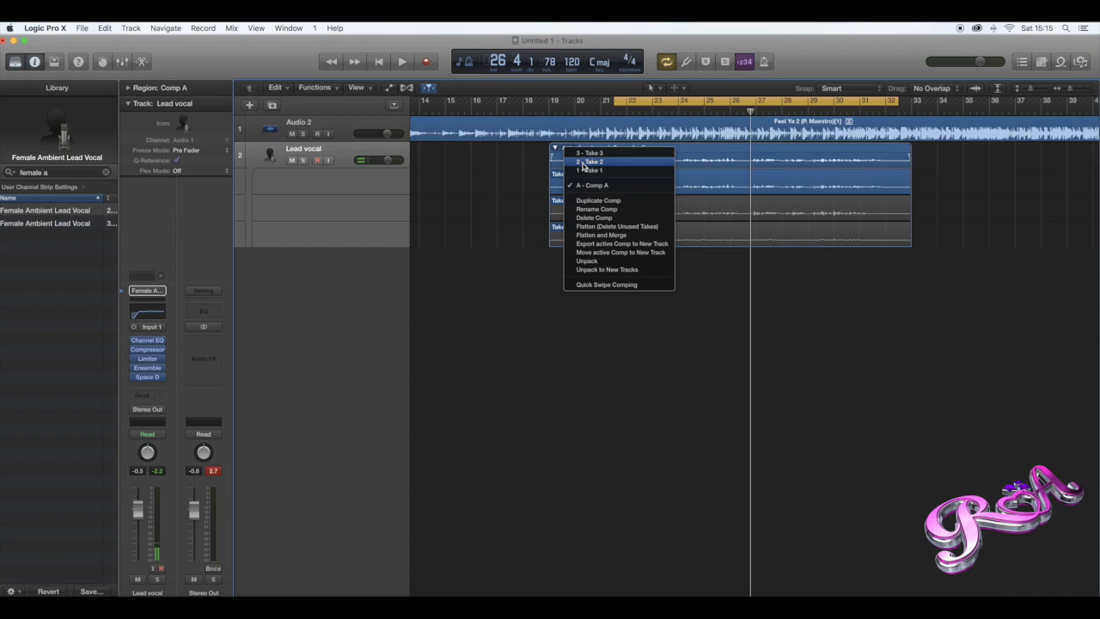
click(582, 273)
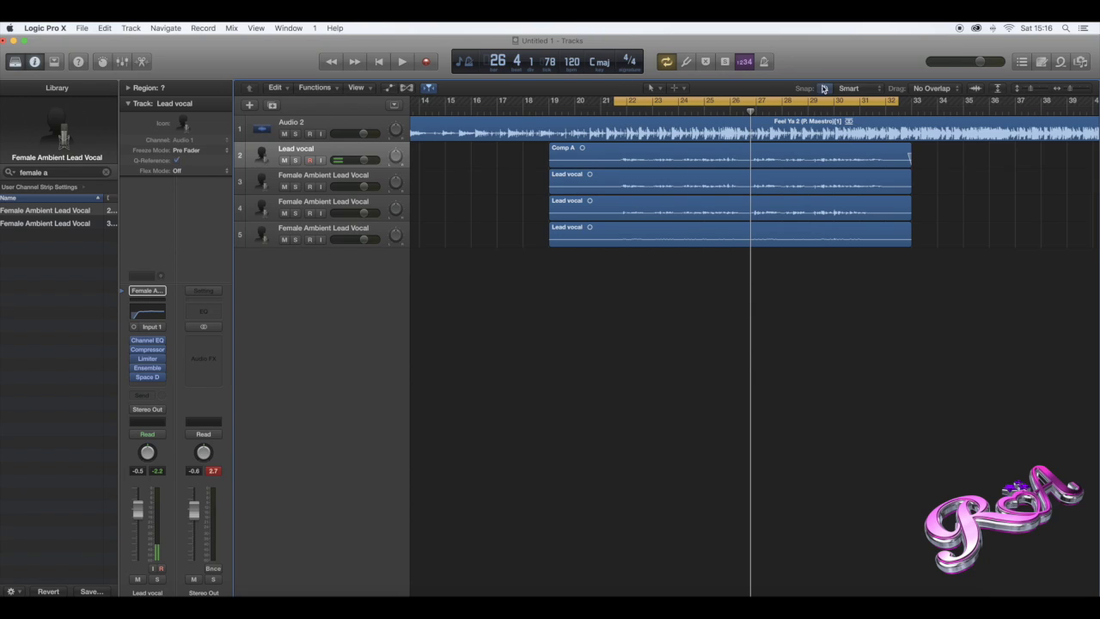
Enlarge the track waveforms vertically and horizontally and hide the Library to make room for vocal editing.
click(1033, 90)
drag(1034, 93, 1074, 93)
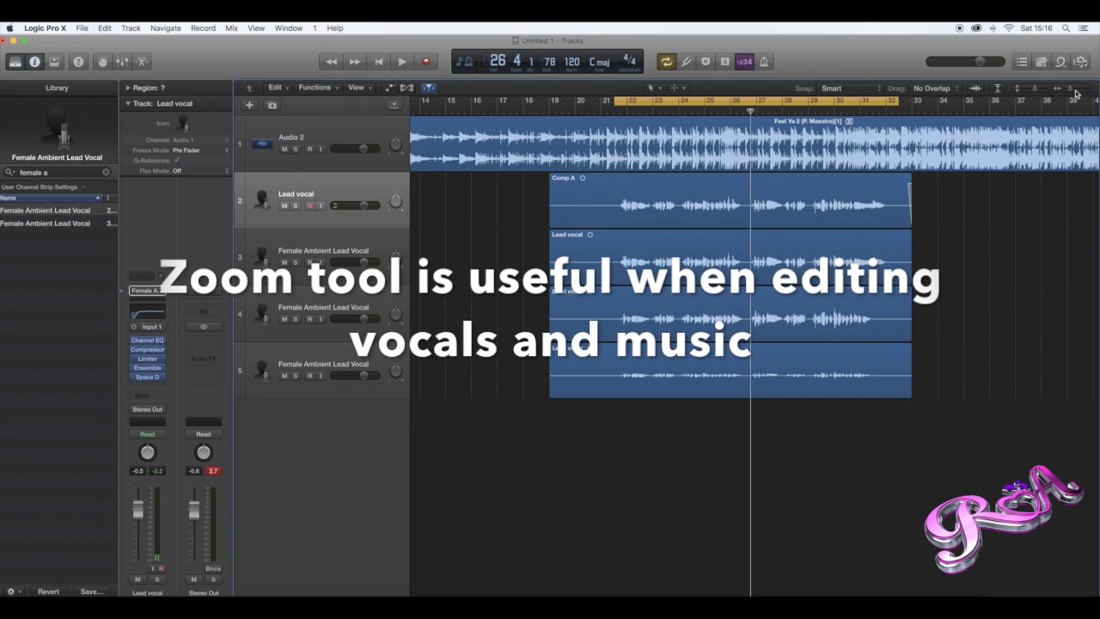
click(1075, 92)
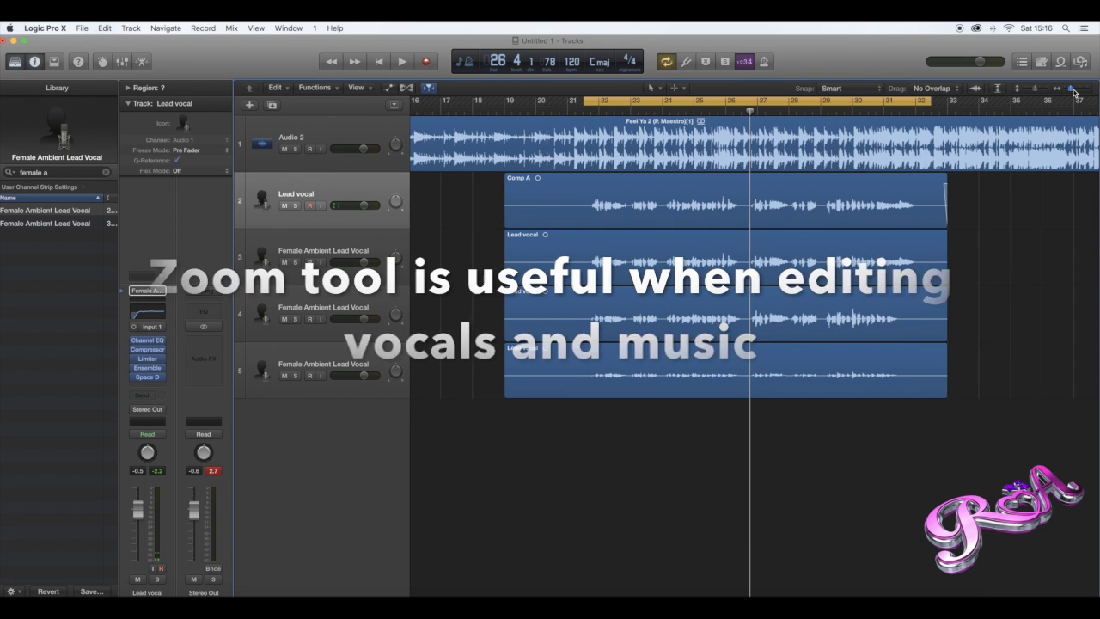
click(1074, 92)
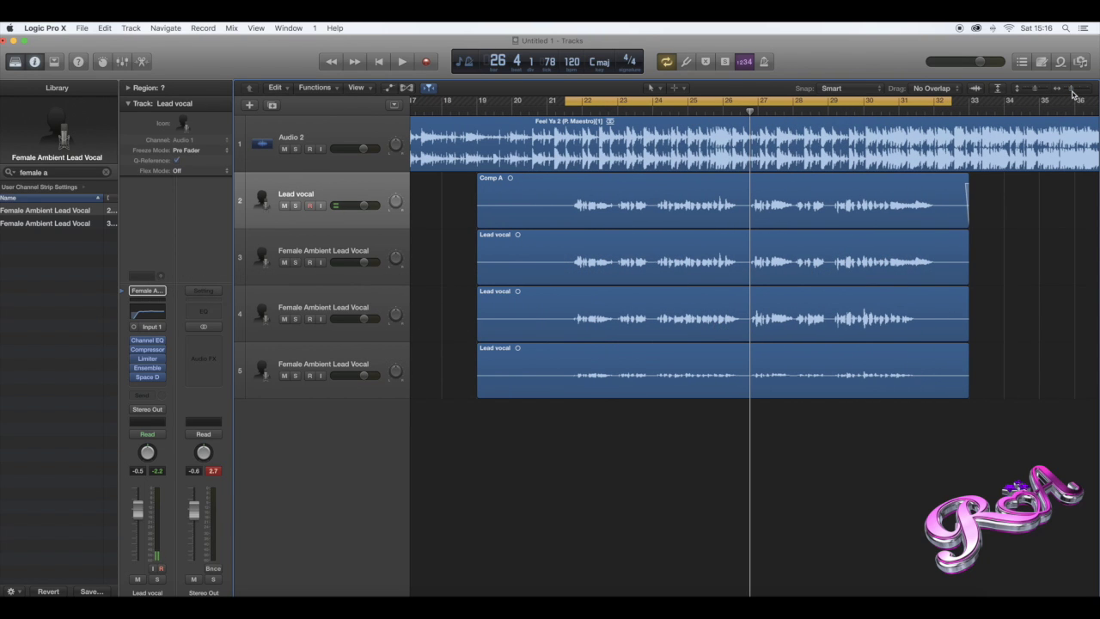
click(1072, 92)
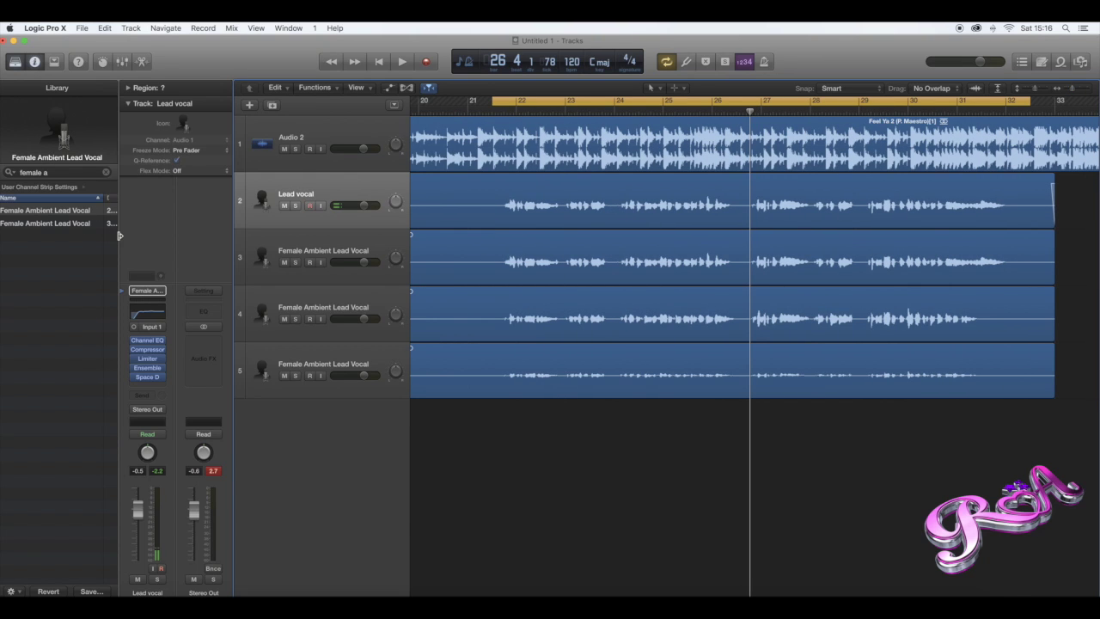
key(y)
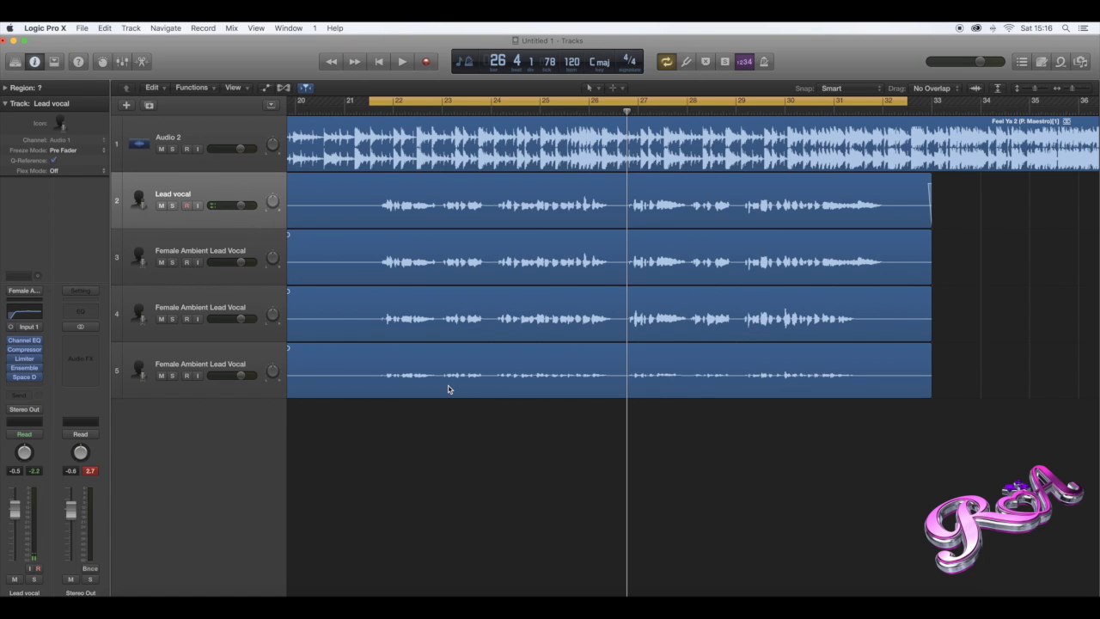
Play back the unpacked vocal tracks together with the music from the start of the cycle area.
scroll(378, 347, right, 1)
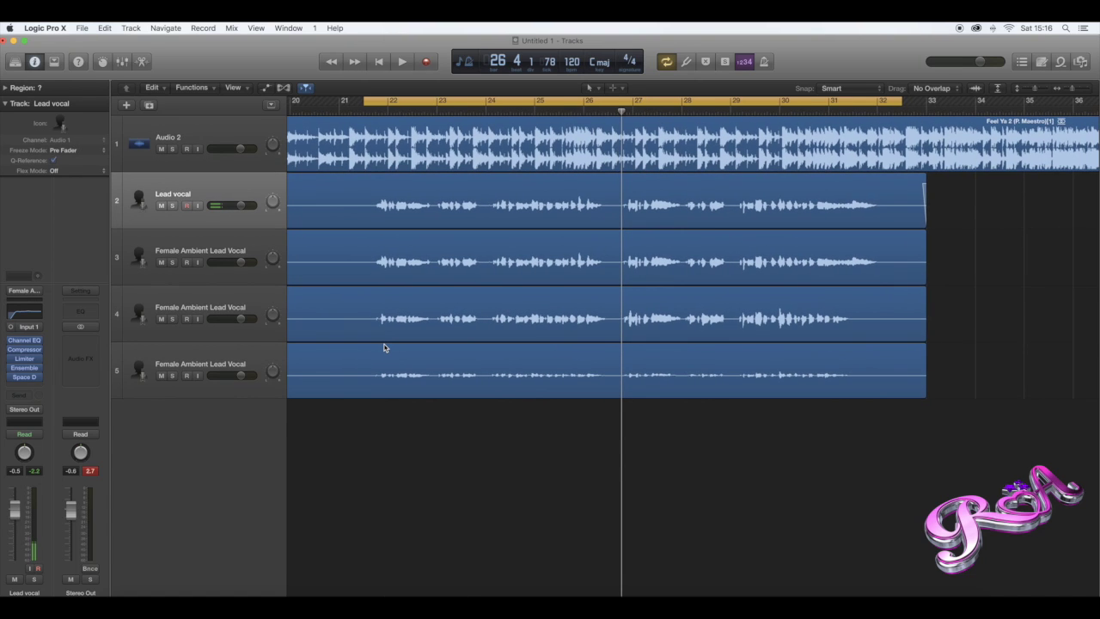
key(space)
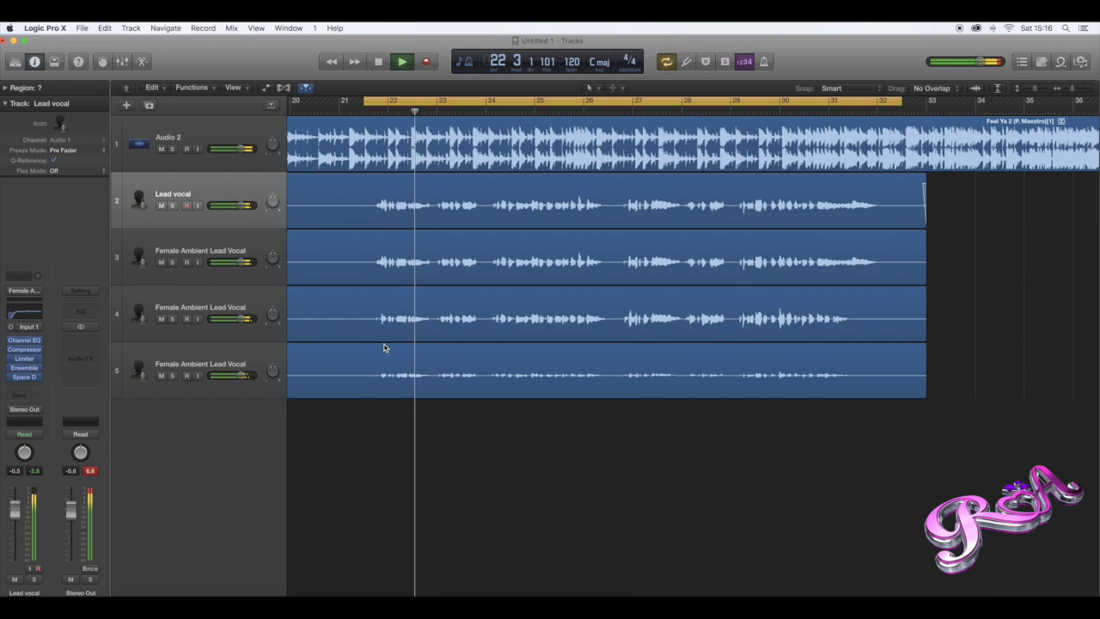
key(space)
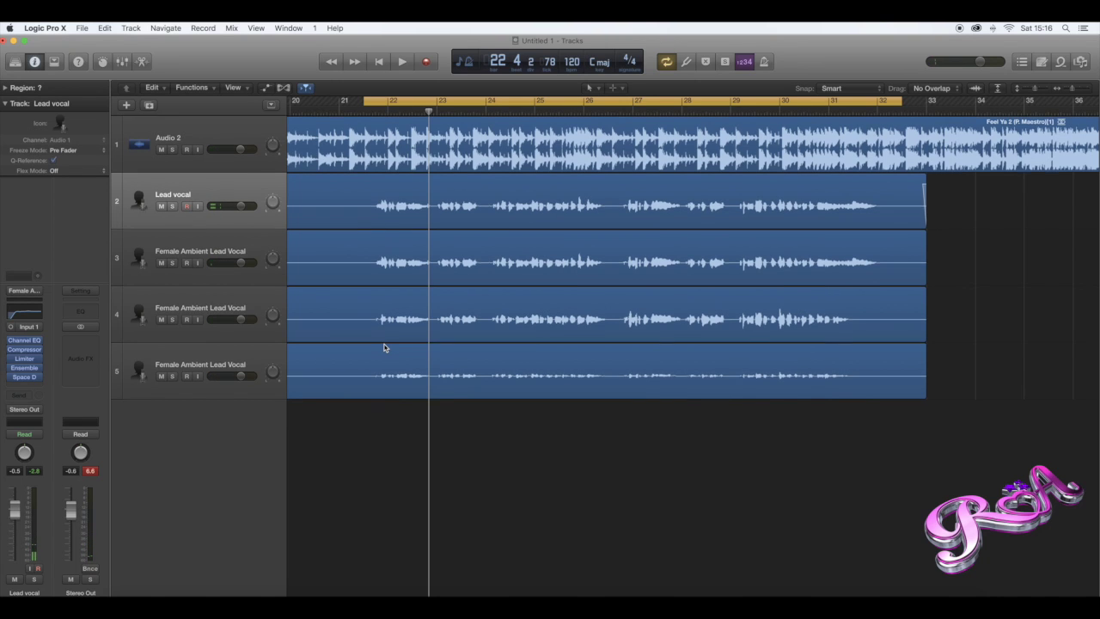
Make the Marquee Tool the active pointer tool for editing sections of the vocal takes.
scroll(383, 349, right, 5)
scroll(705, 330, left, 3)
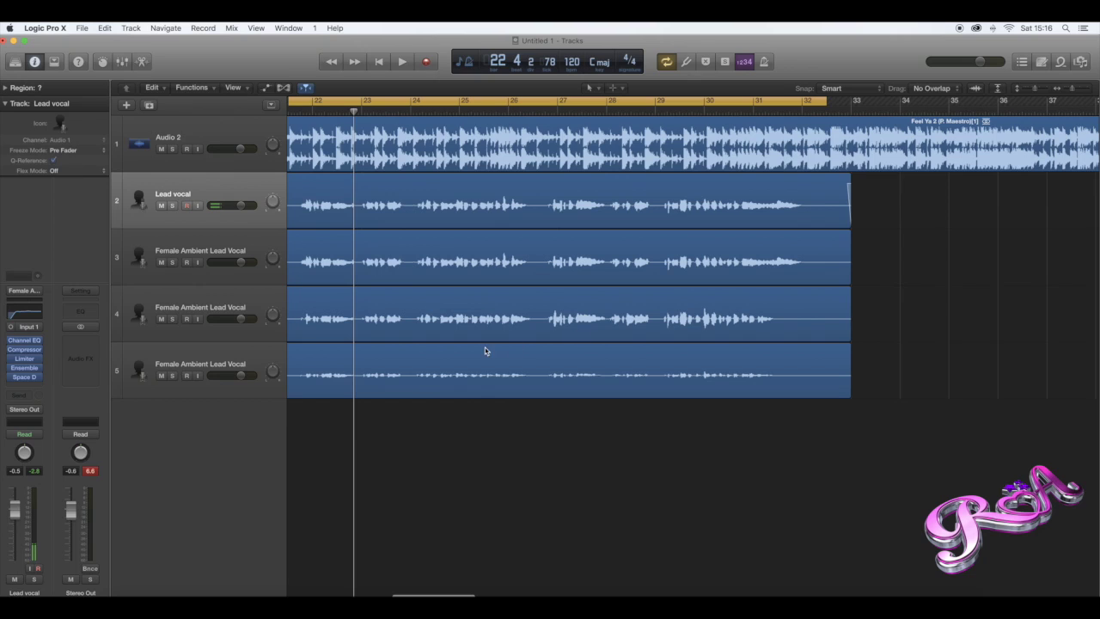
scroll(600, 341, left, 1)
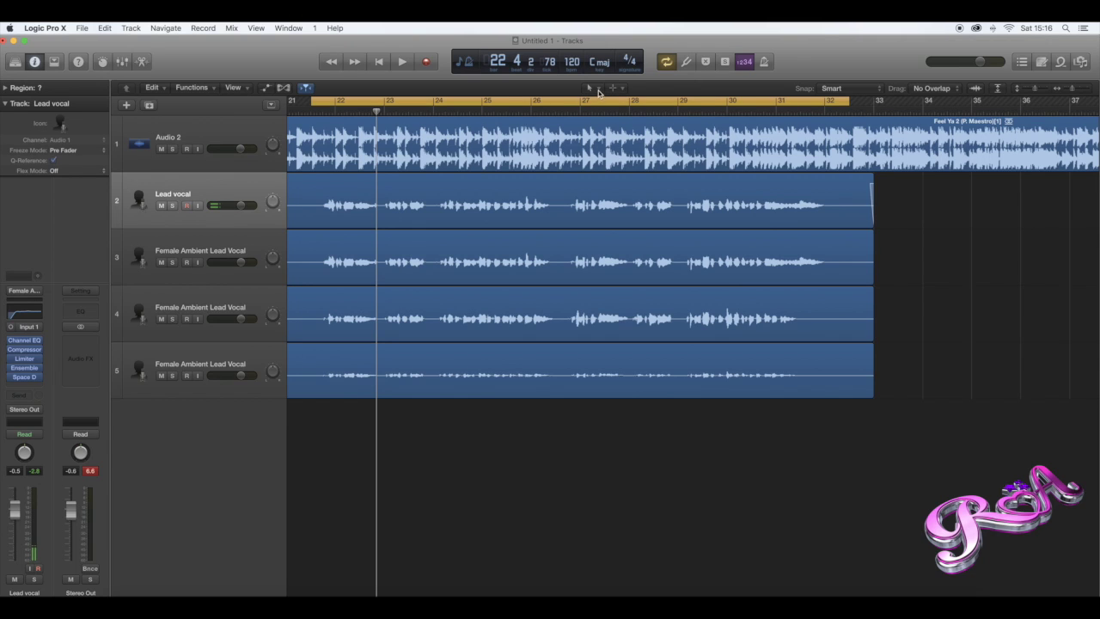
click(598, 89)
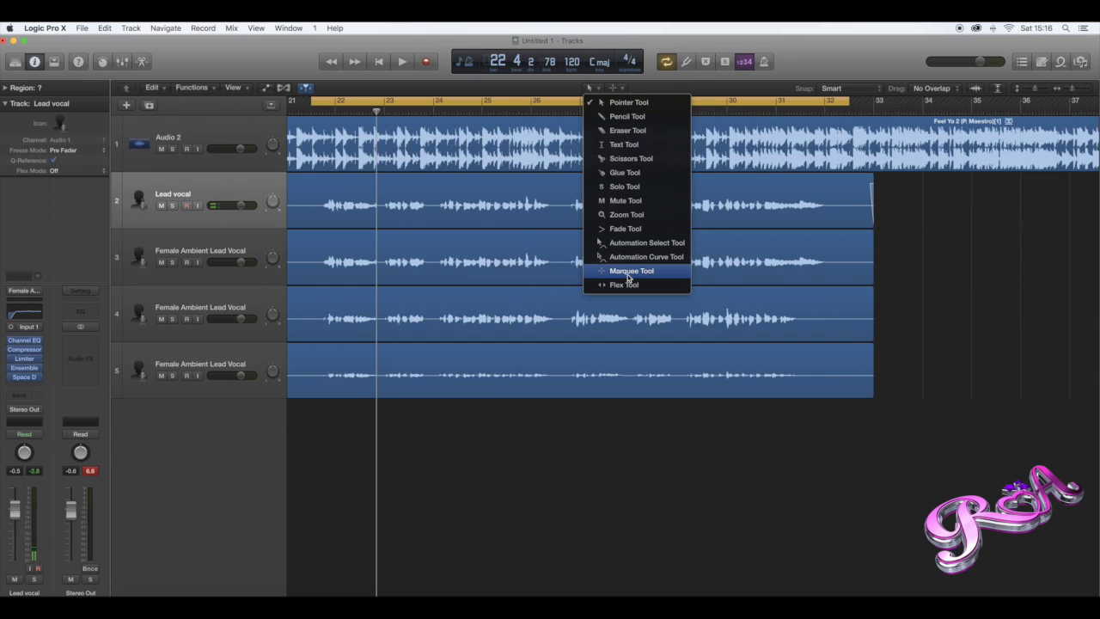
key(Escape)
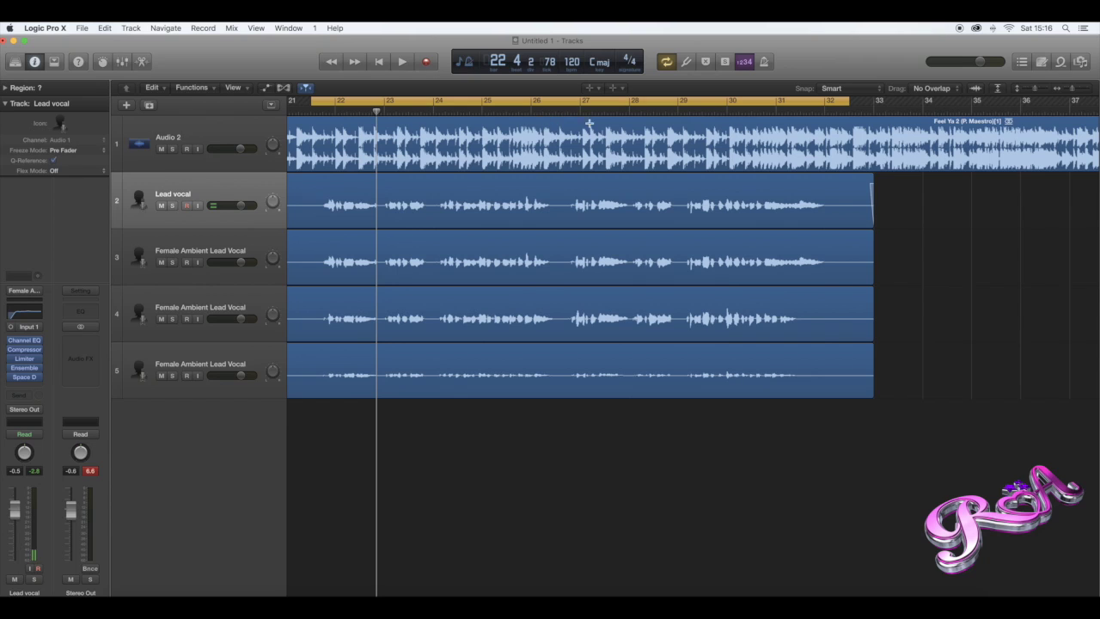
scroll(412, 355, left, 3)
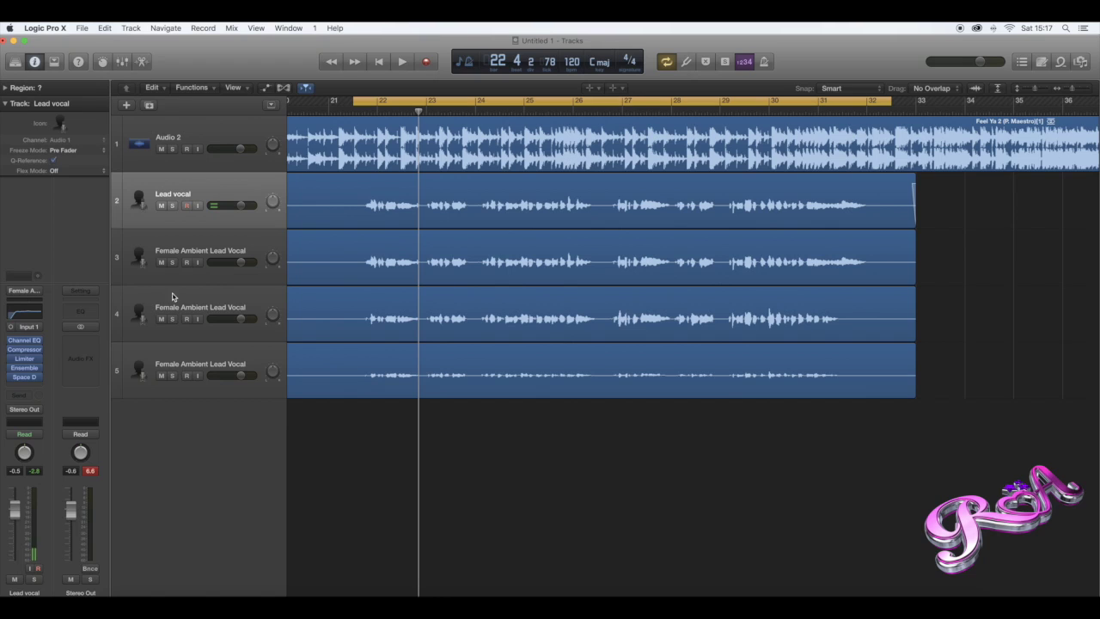
Mute the three Female Ambient Lead Vocal tracks and play back the Lead vocal take with the music.
click(174, 249)
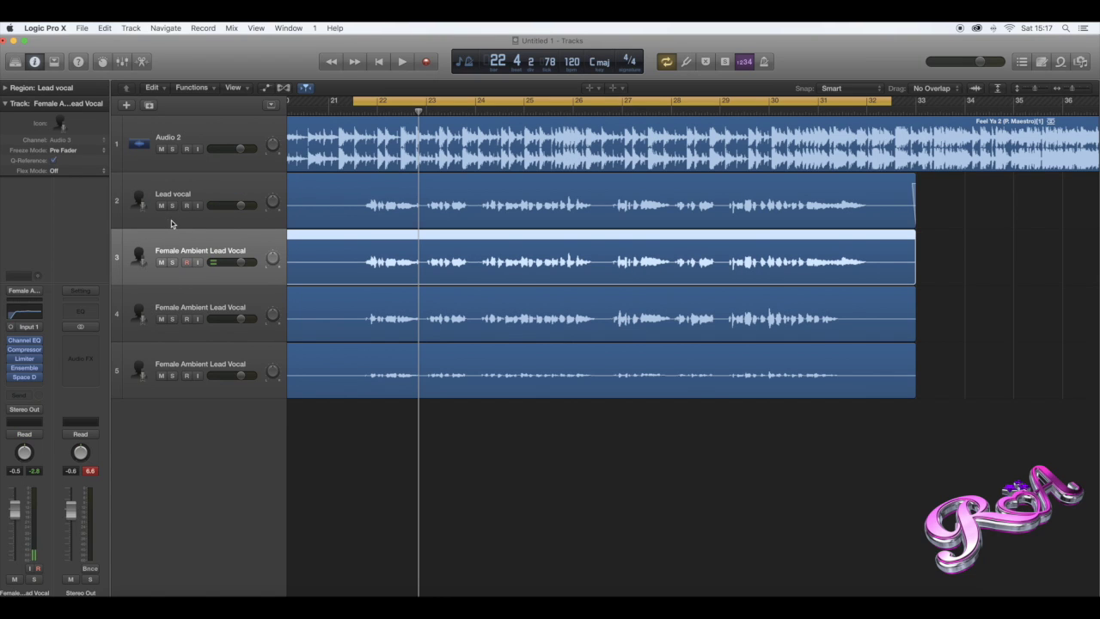
click(164, 219)
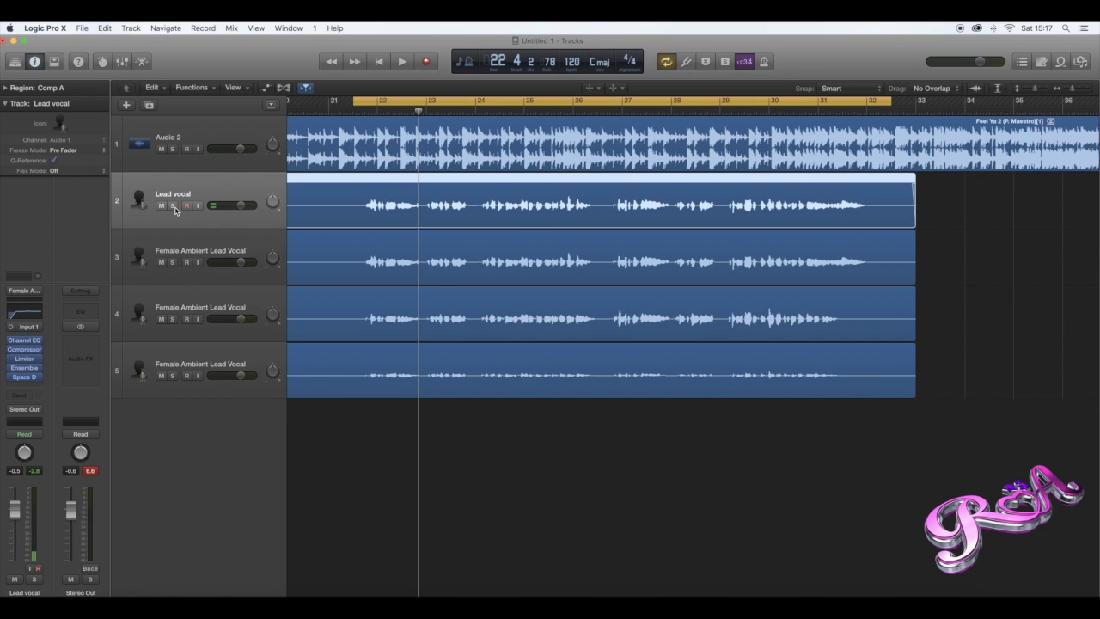
key(space)
drag(160, 262, 157, 364)
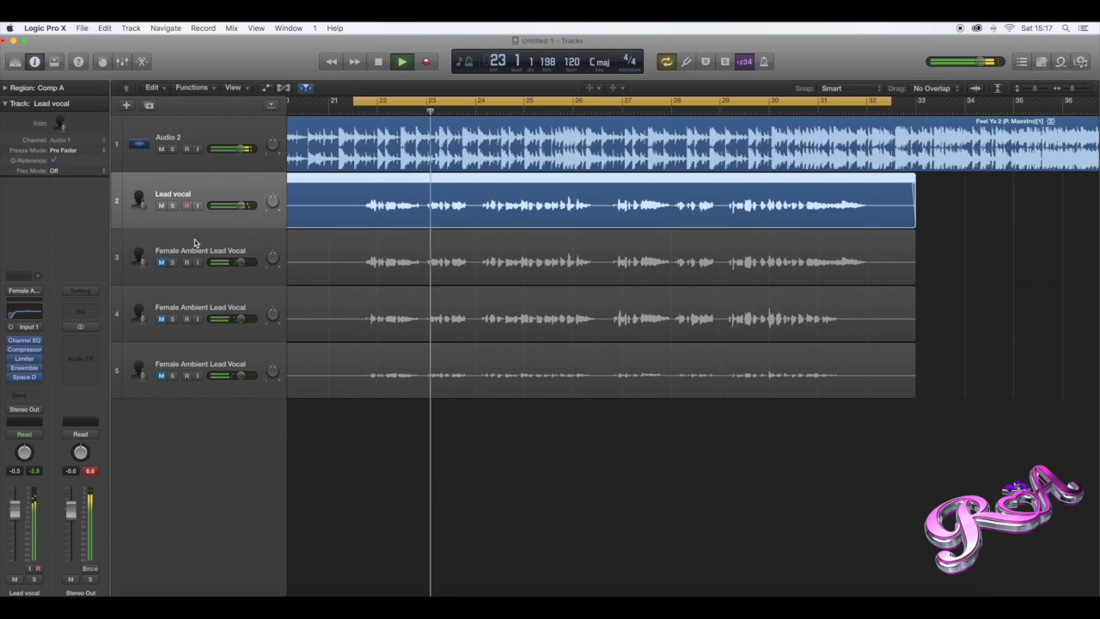
key(space)
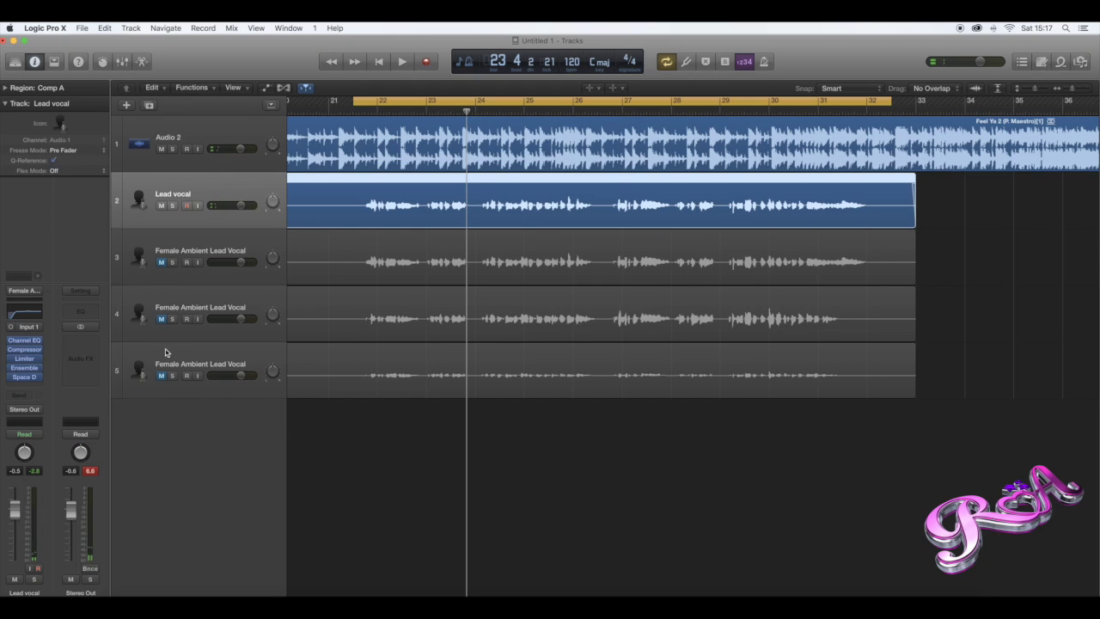
key(space)
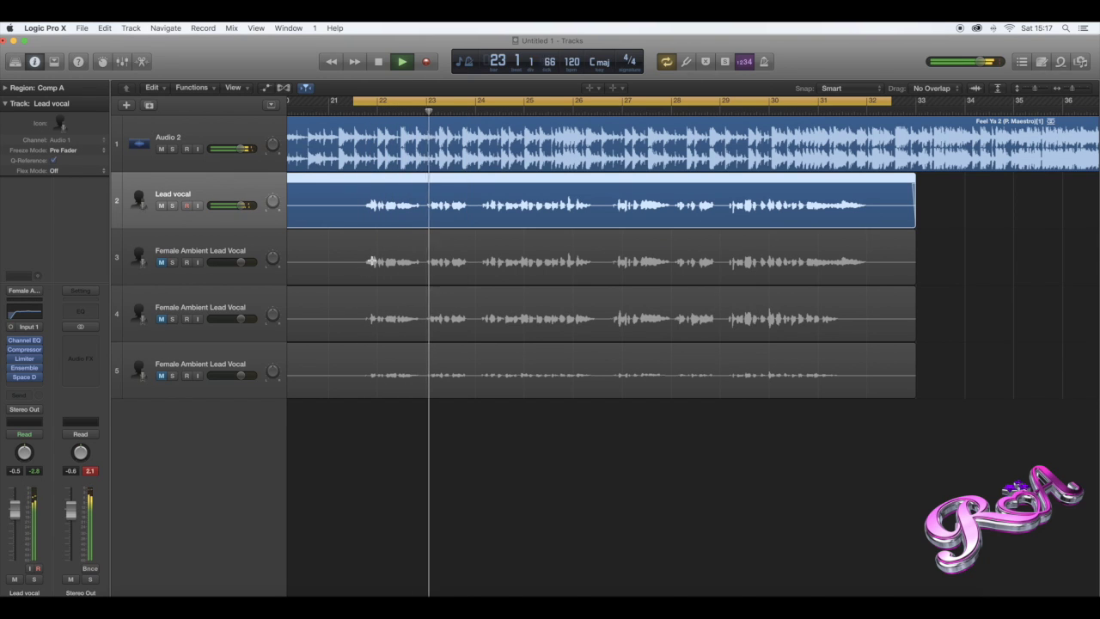
key(space)
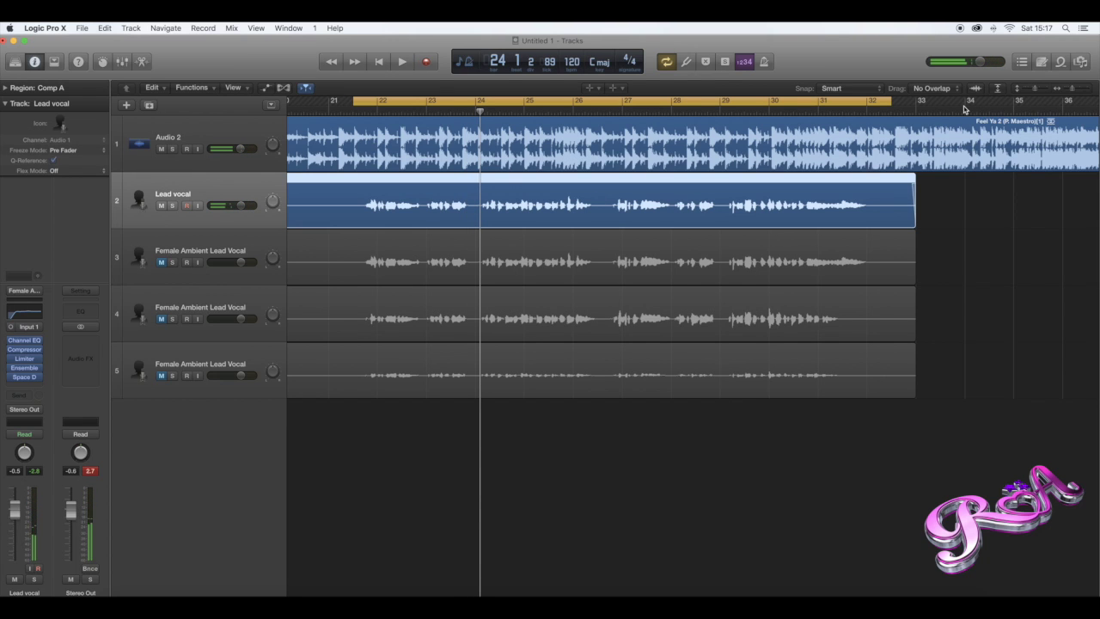
Cut the phrase from bar 23 to just before bar 24 out of the Lead vocal track.
key(super+Right)
key(super+Right)
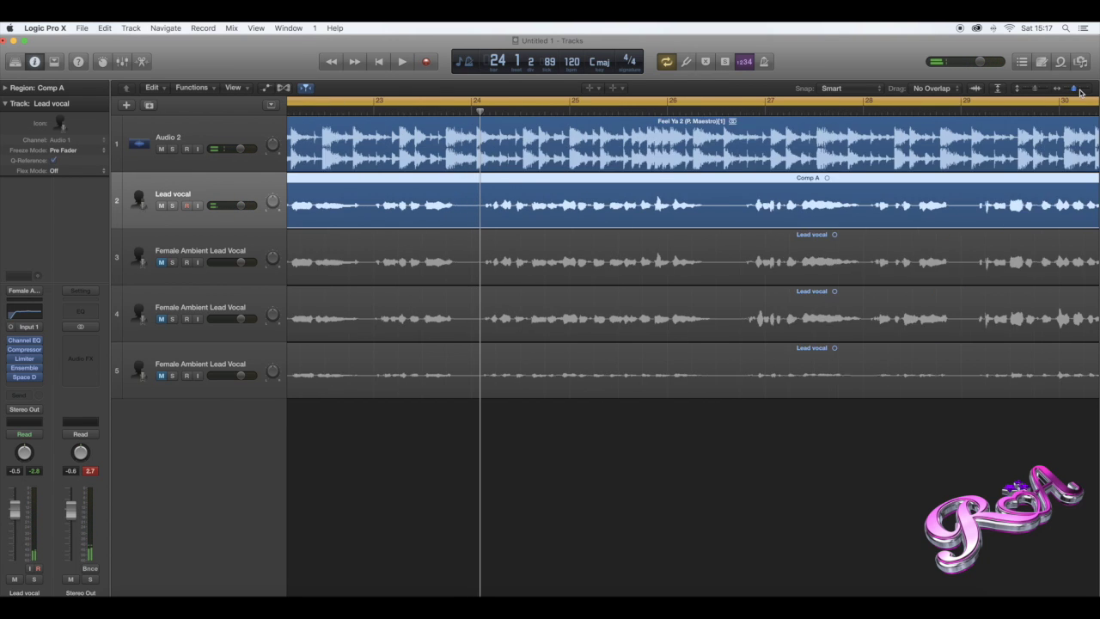
scroll(456, 208, left, 2)
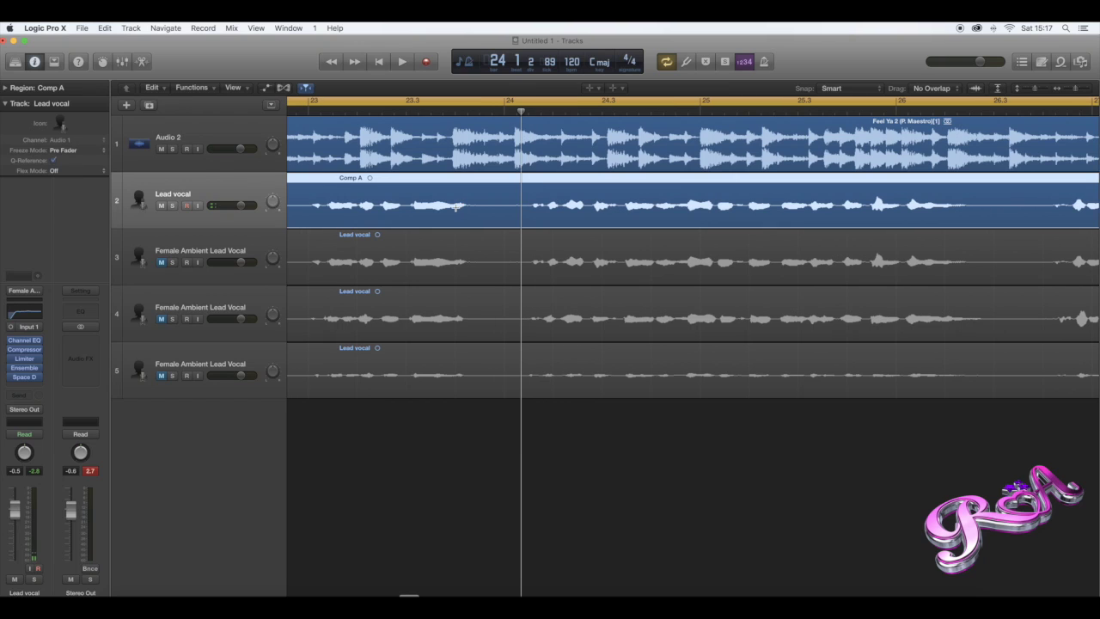
drag(496, 210, 308, 214)
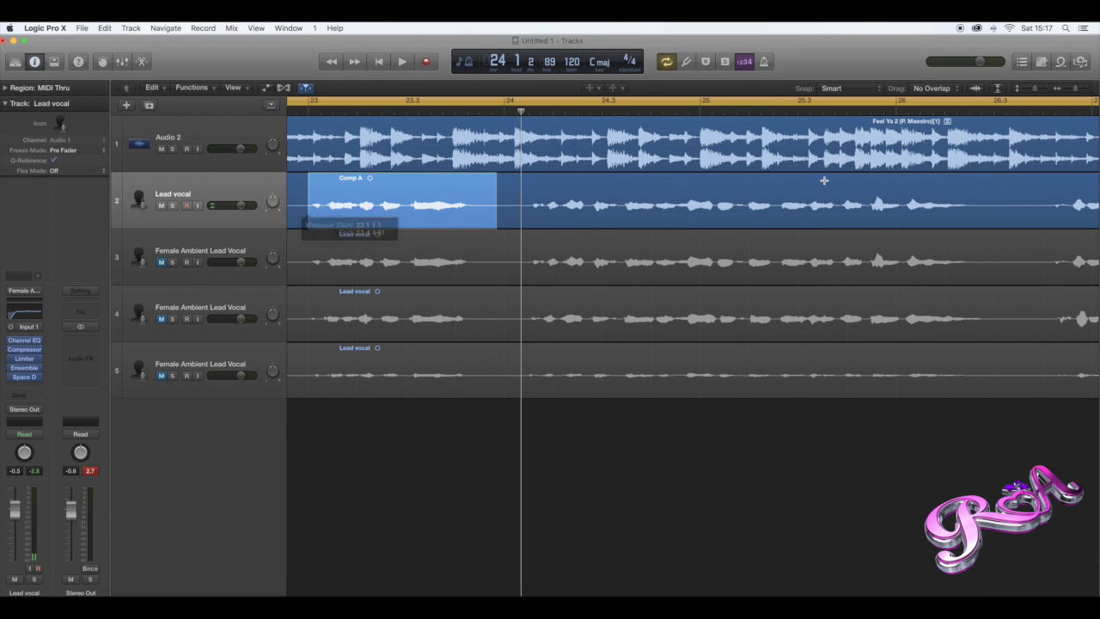
key(Delete)
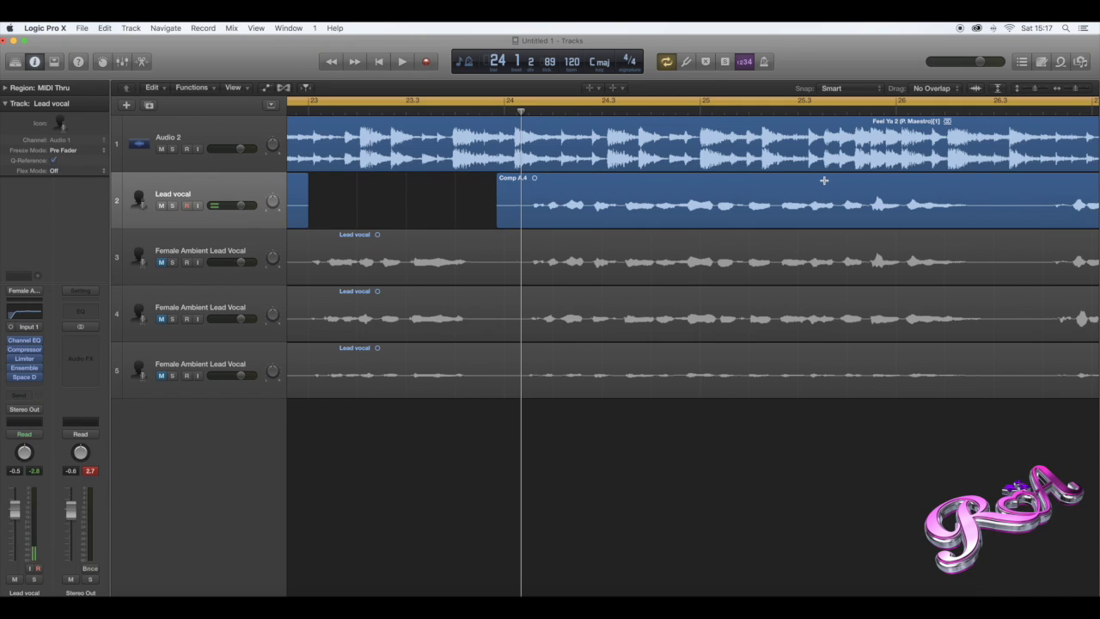
Play back the Lead vocal with its gap and trim the region after the gap to start at bar 24.
scroll(823, 180, left, 5)
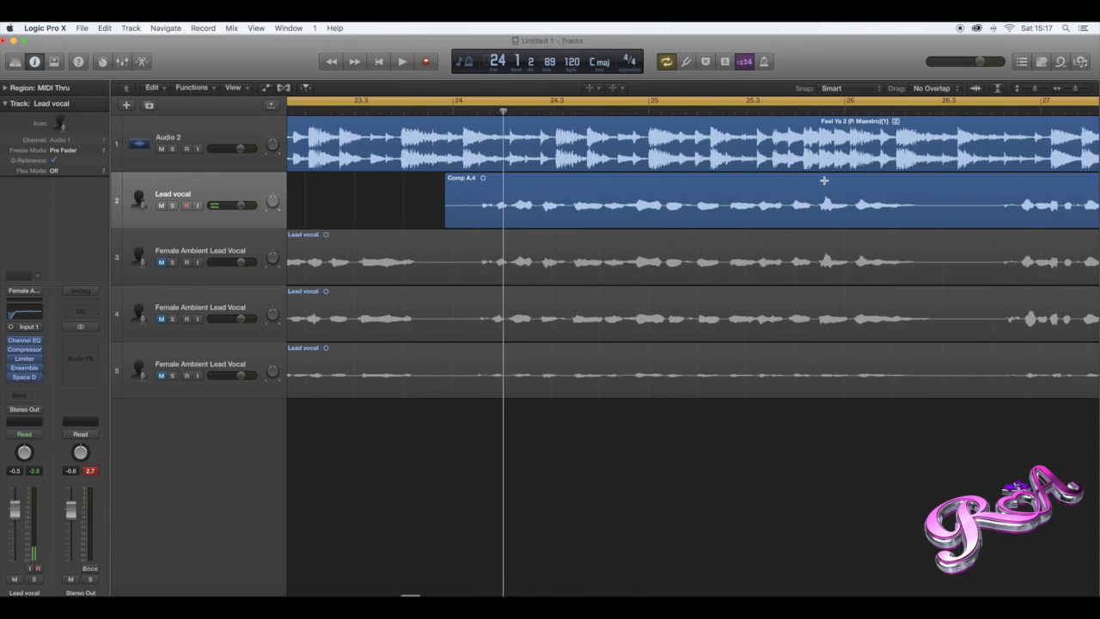
scroll(1074, 89, down, 3)
click(1073, 89)
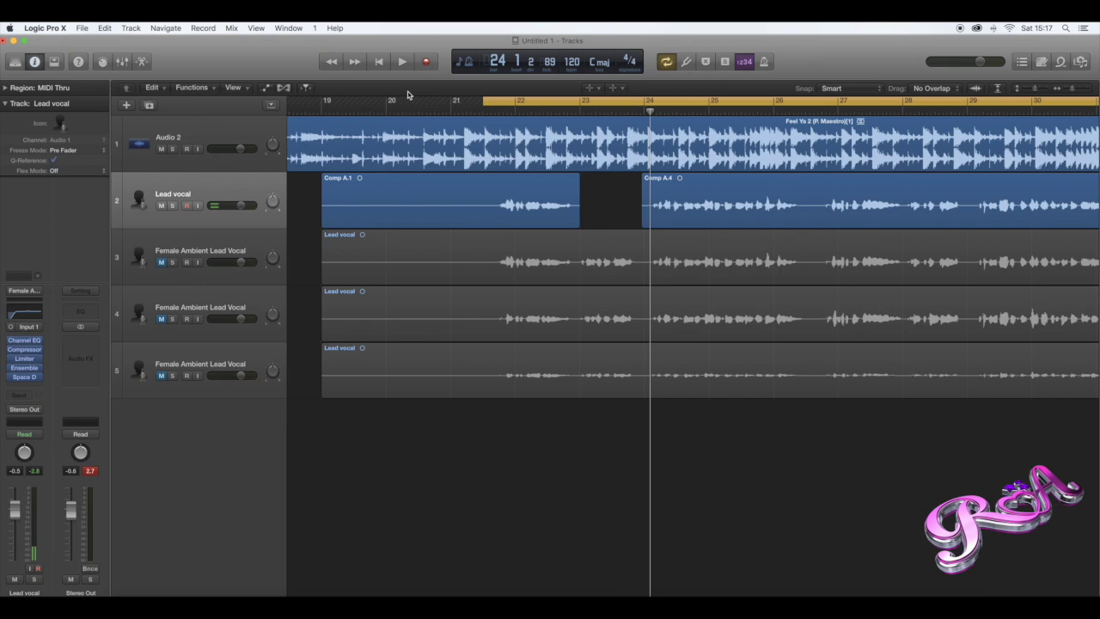
key(space)
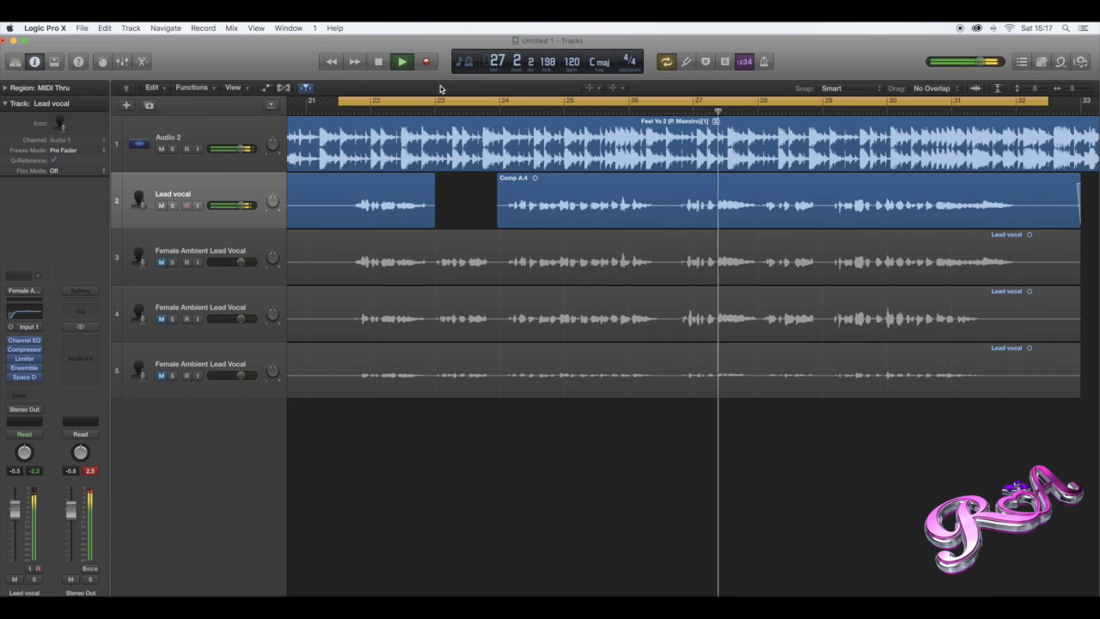
key(space)
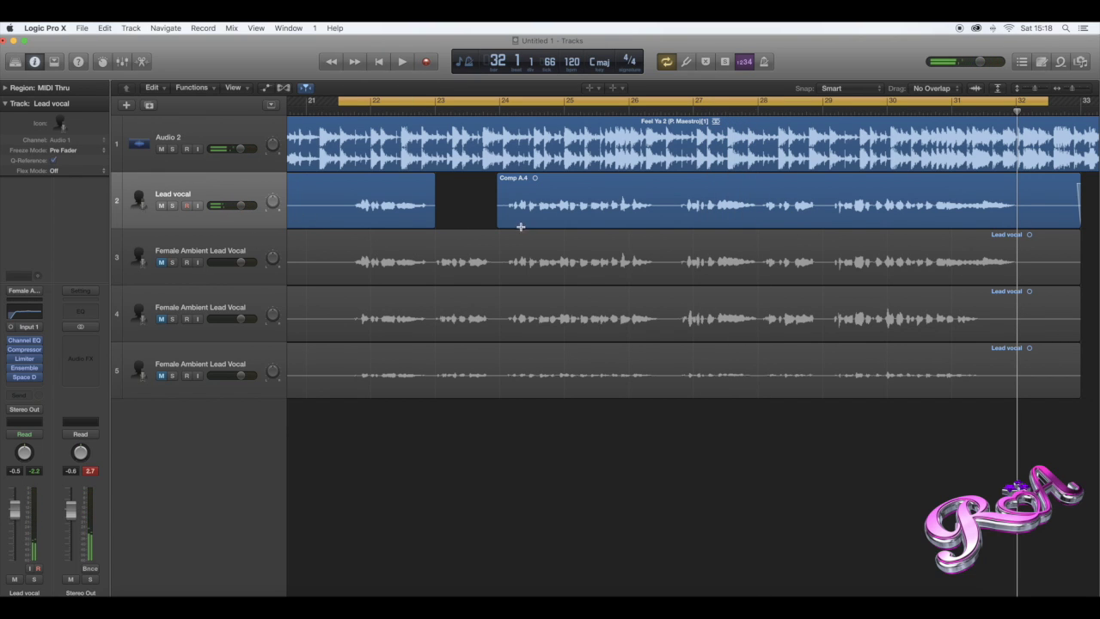
drag(489, 208, 495, 207)
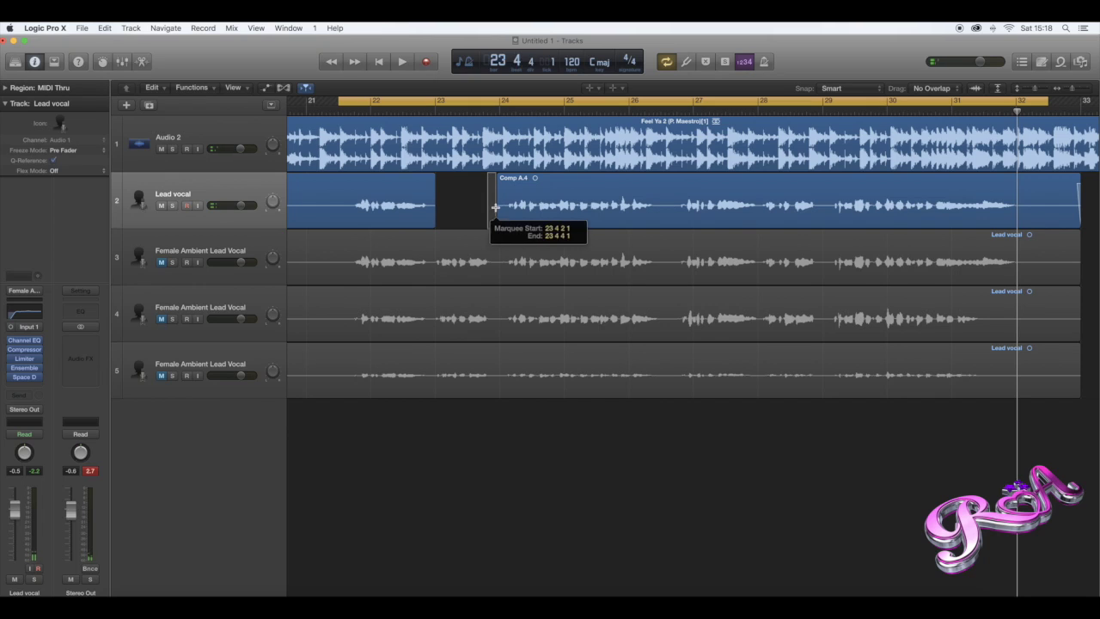
key(Delete)
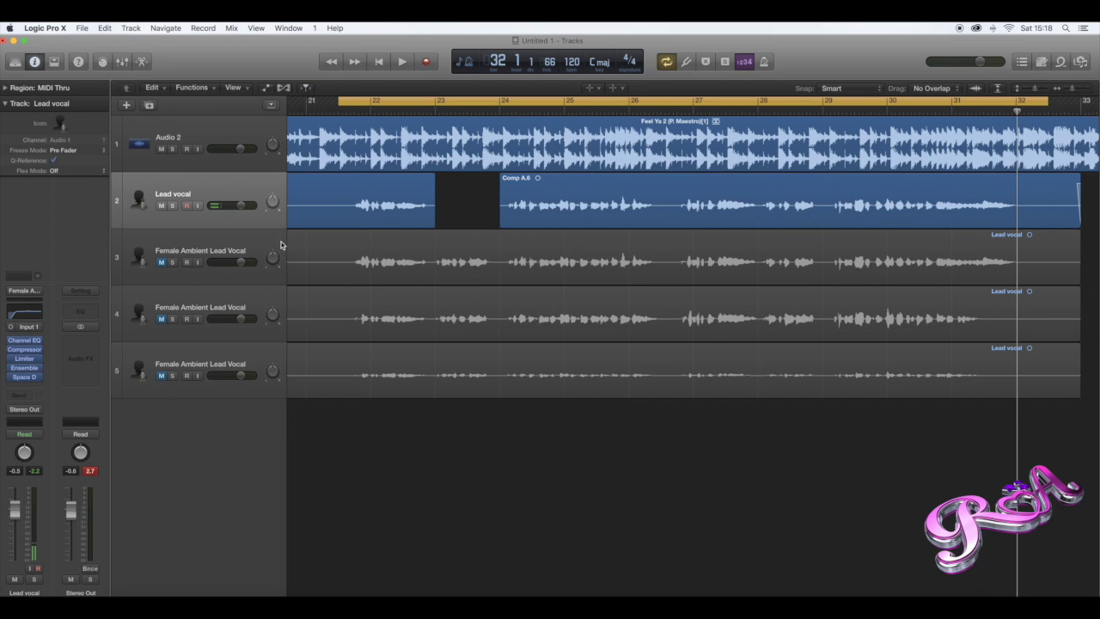
Unmute track 3 and set the cycle area to about bar 21.5 through bar 25.
click(161, 262)
click(350, 110)
click(342, 104)
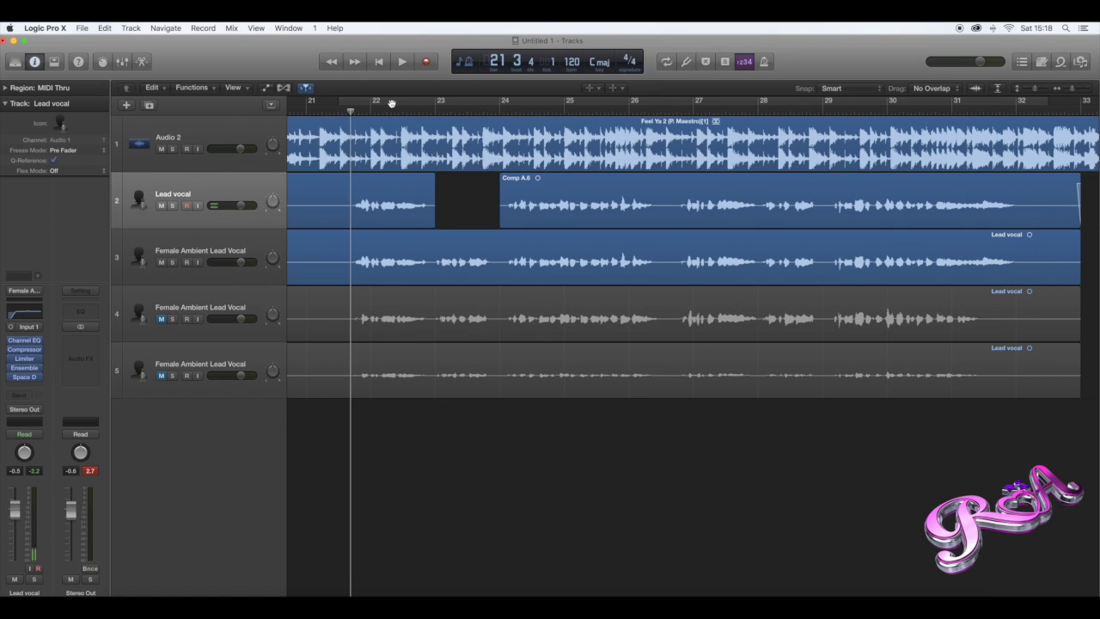
drag(371, 102, 559, 102)
drag(370, 101, 343, 102)
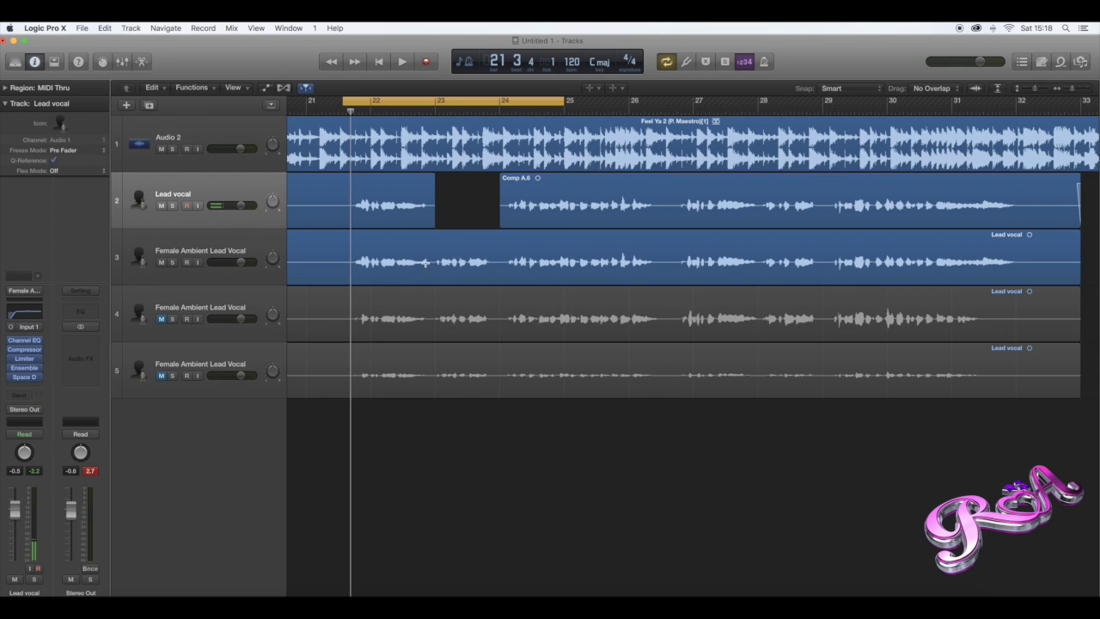
Mute track 3 and leave track 4 unmuted as the alternative take alongside the Lead vocal.
click(173, 318)
click(173, 318)
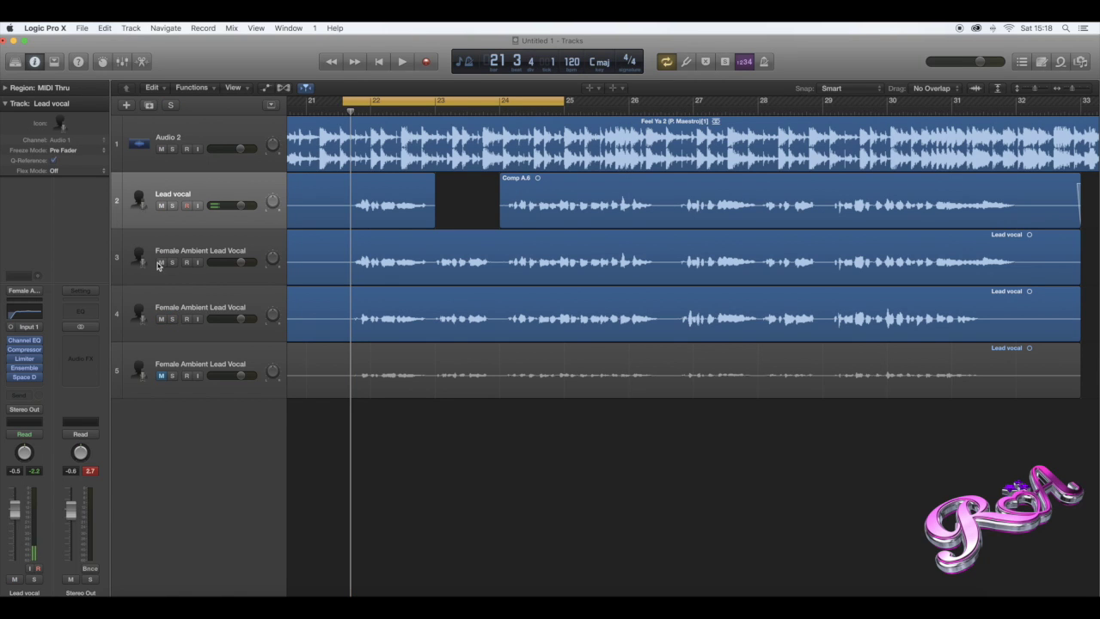
click(161, 262)
click(161, 319)
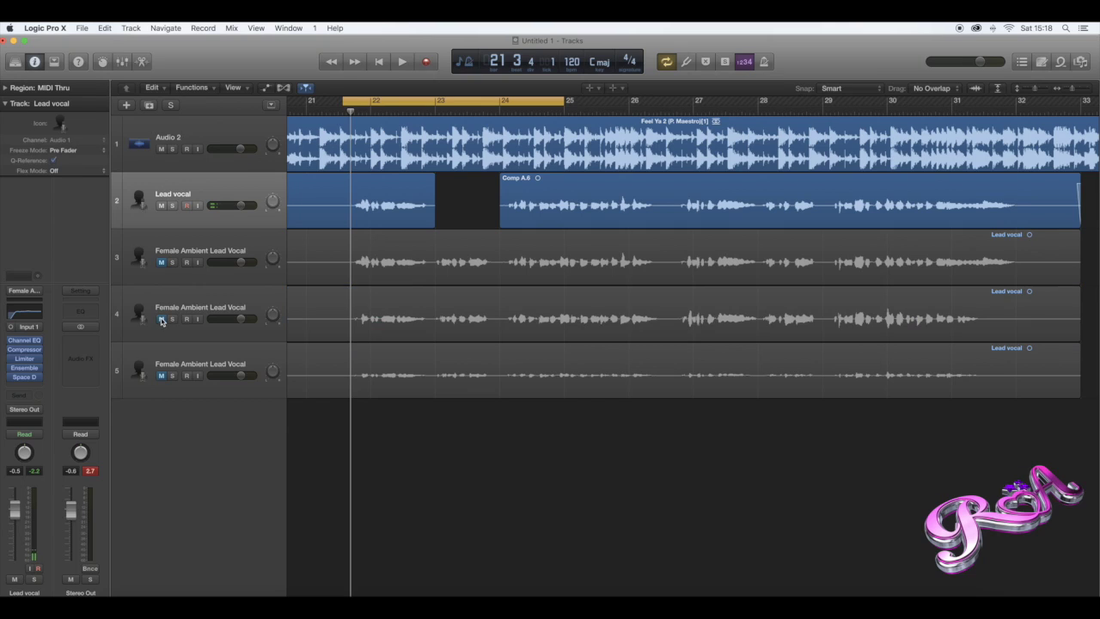
click(160, 320)
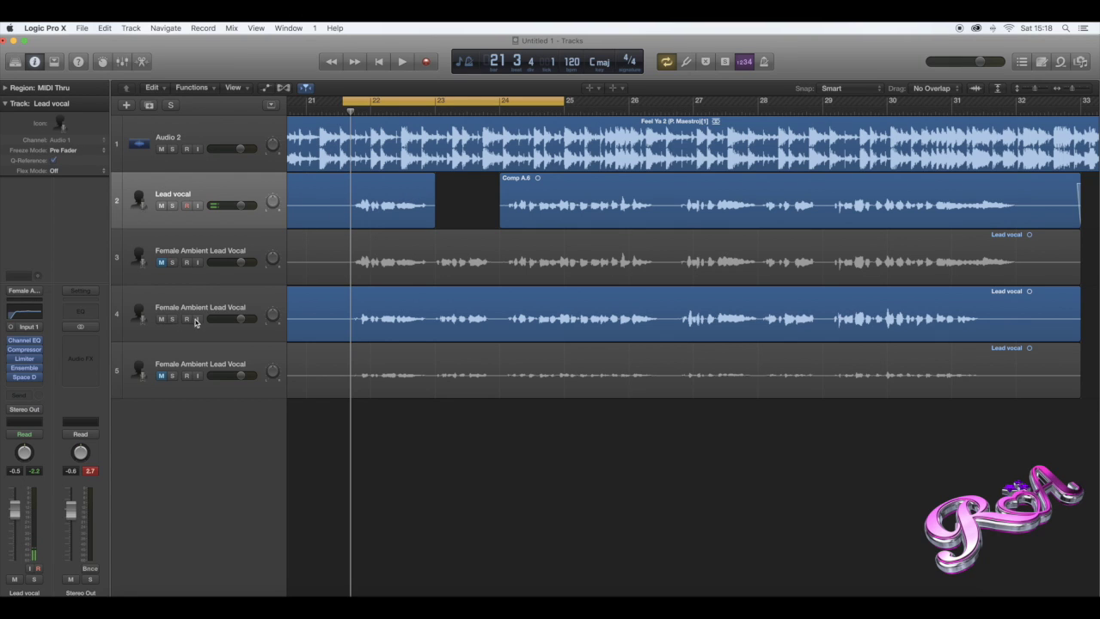
Marquee-select bar 23 to bar 24 on track 4 and audition that phrase with the music.
drag(434, 307, 498, 308)
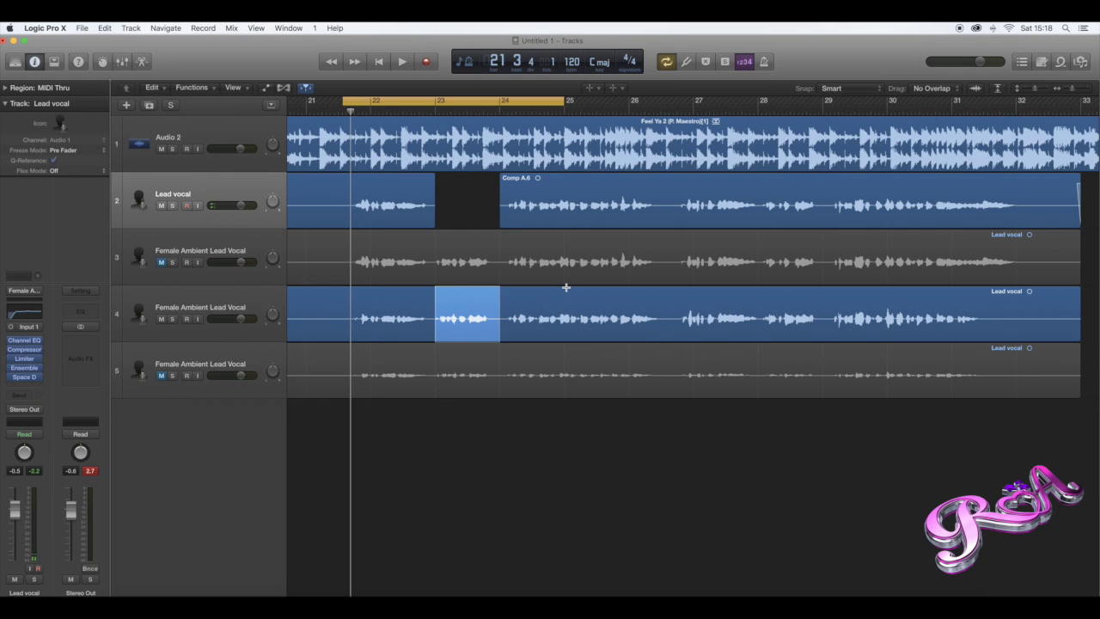
key(space)
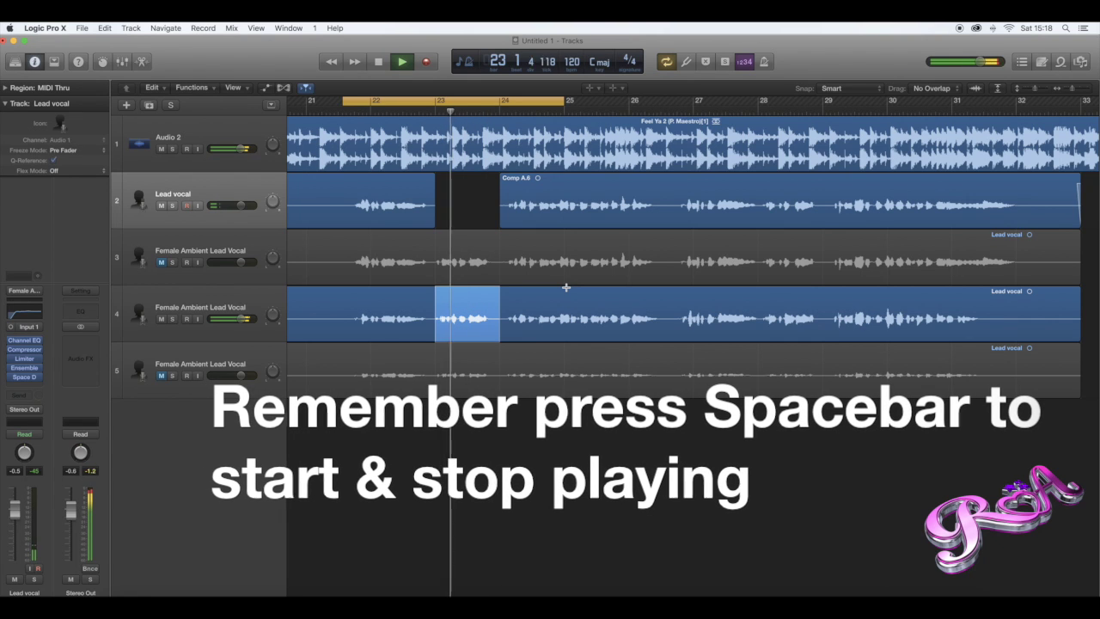
key(space)
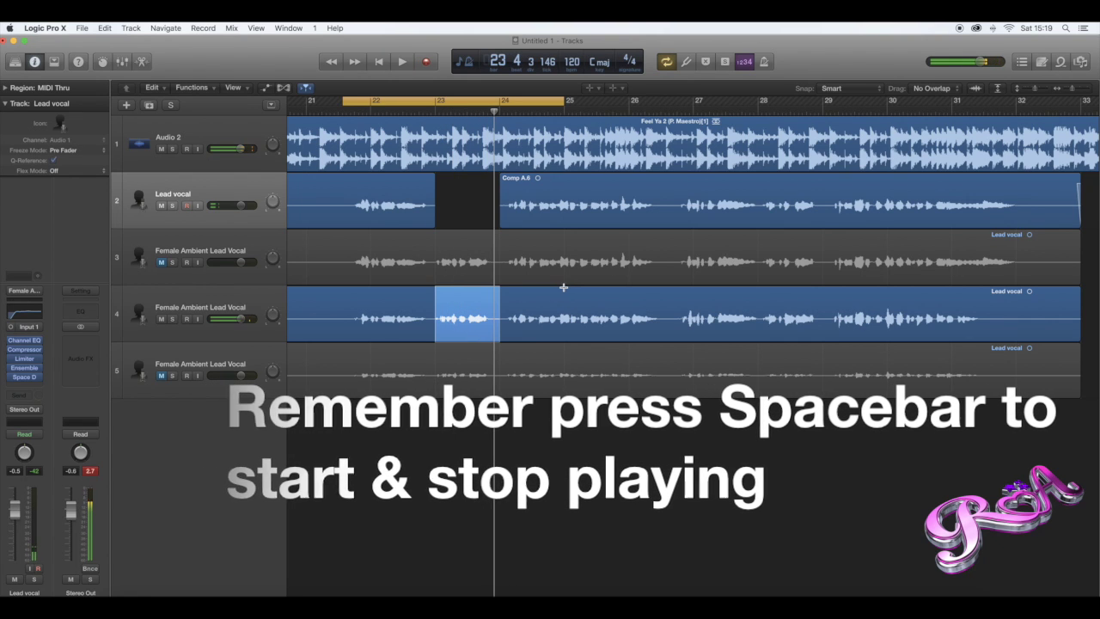
Audition the phrase from bar 23 to just before bar 24 on track 3 with track 4 muted, and delete it.
drag(434, 273, 495, 270)
click(161, 262)
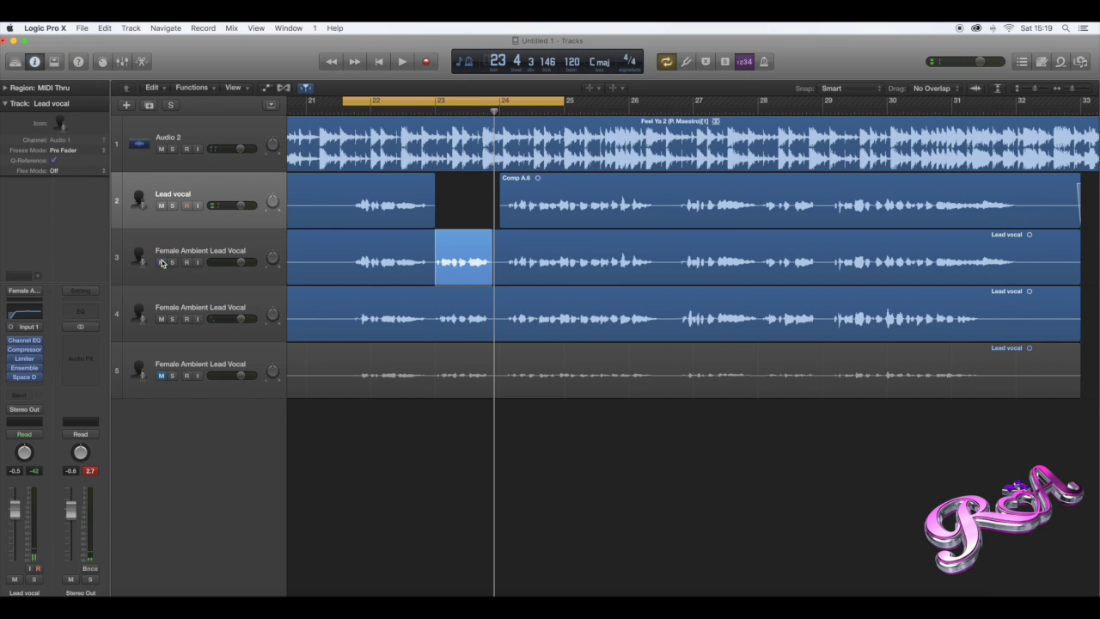
click(161, 319)
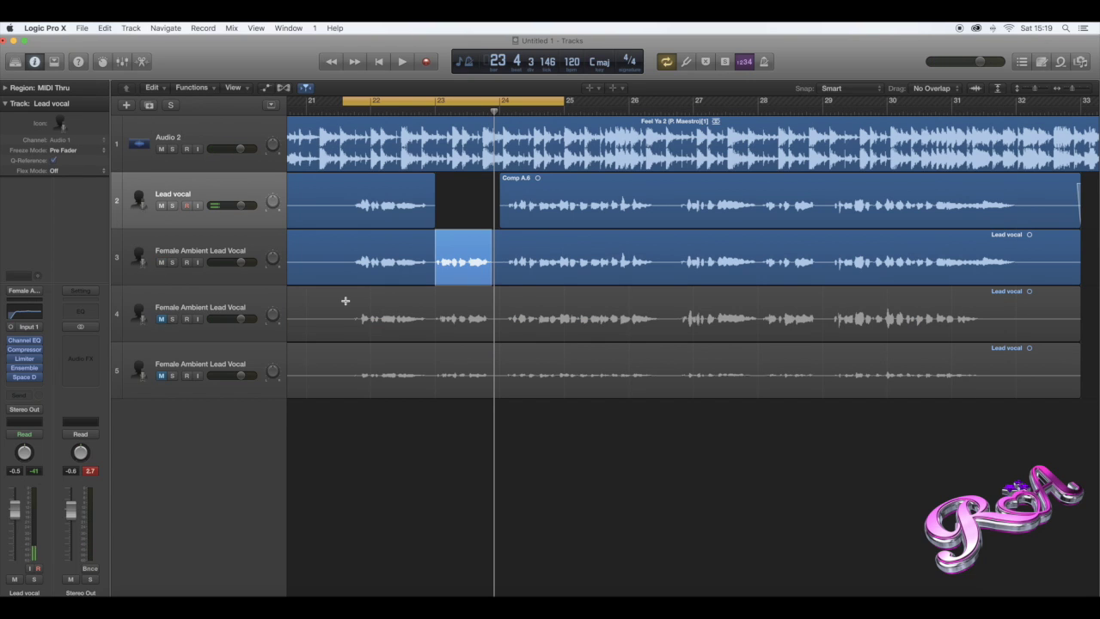
key(space)
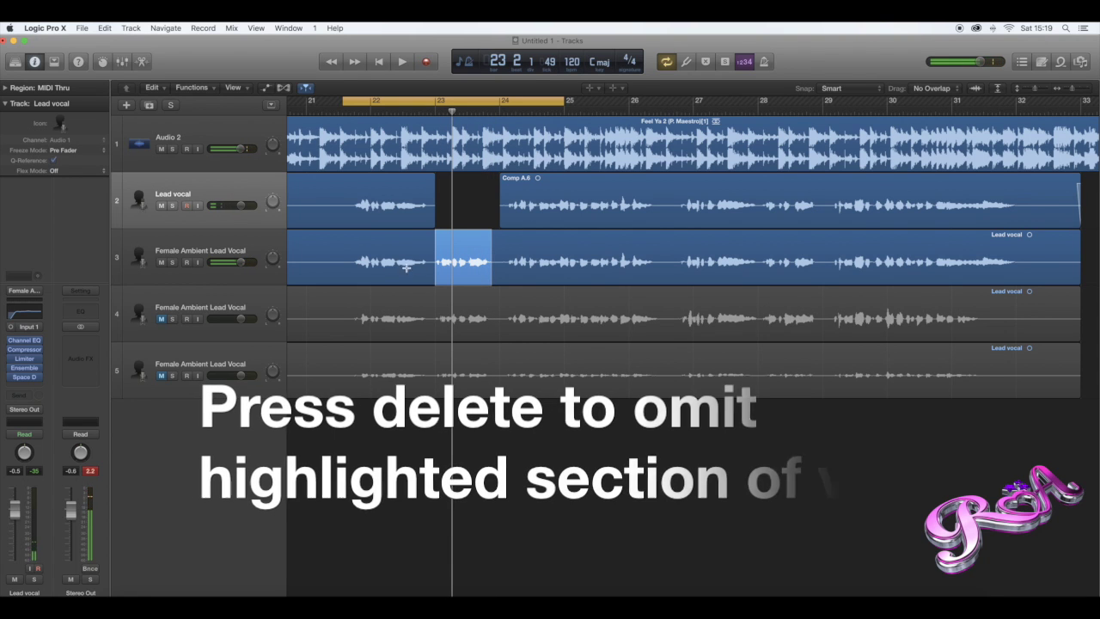
key(Delete)
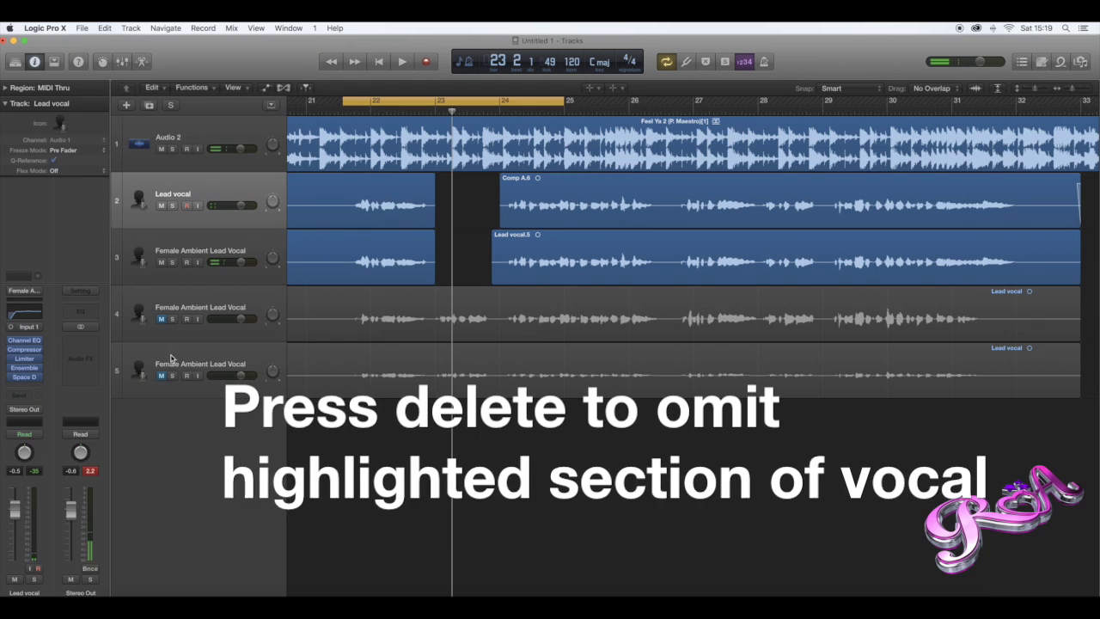
Marquee-select the phrase from bar 23 to just before bar 24 on track 5, unmute the track and audition it with the music.
click(165, 366)
click(158, 338)
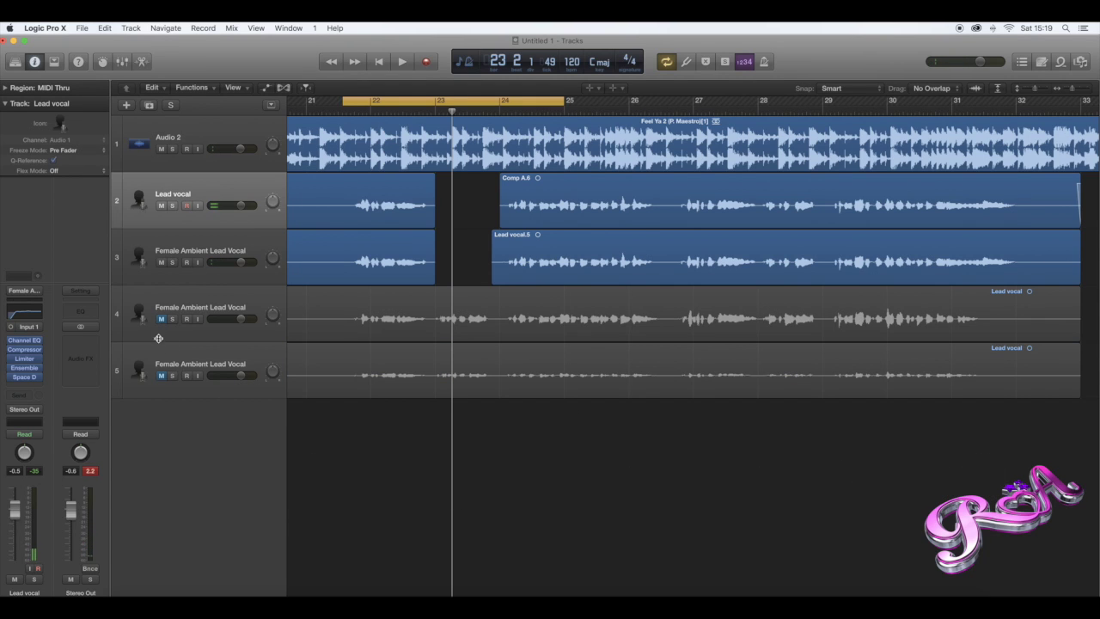
drag(435, 375, 490, 371)
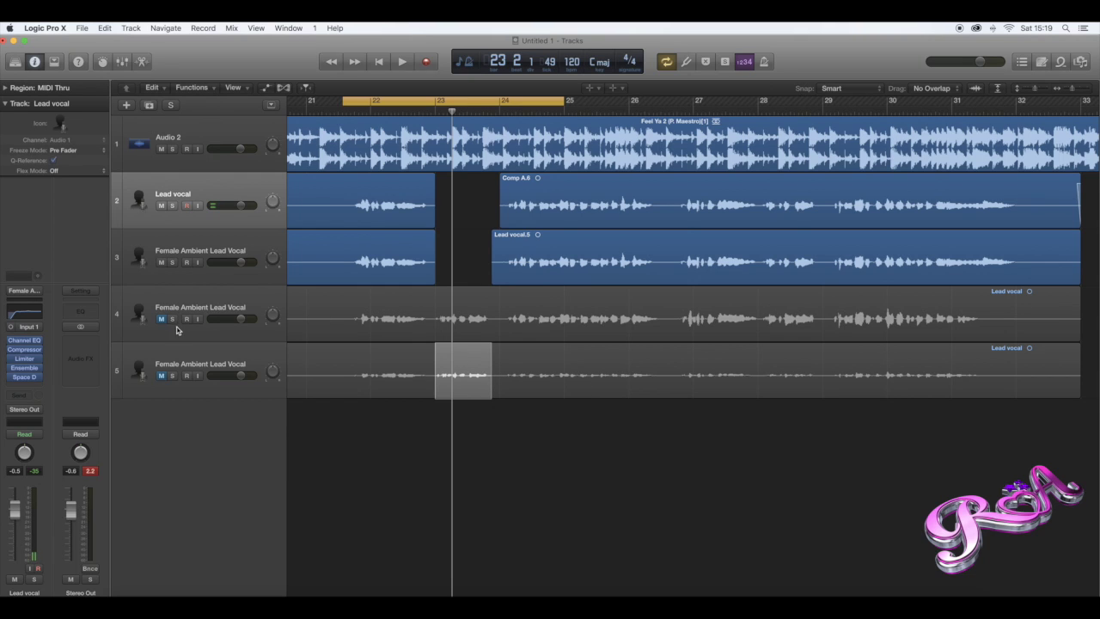
click(161, 377)
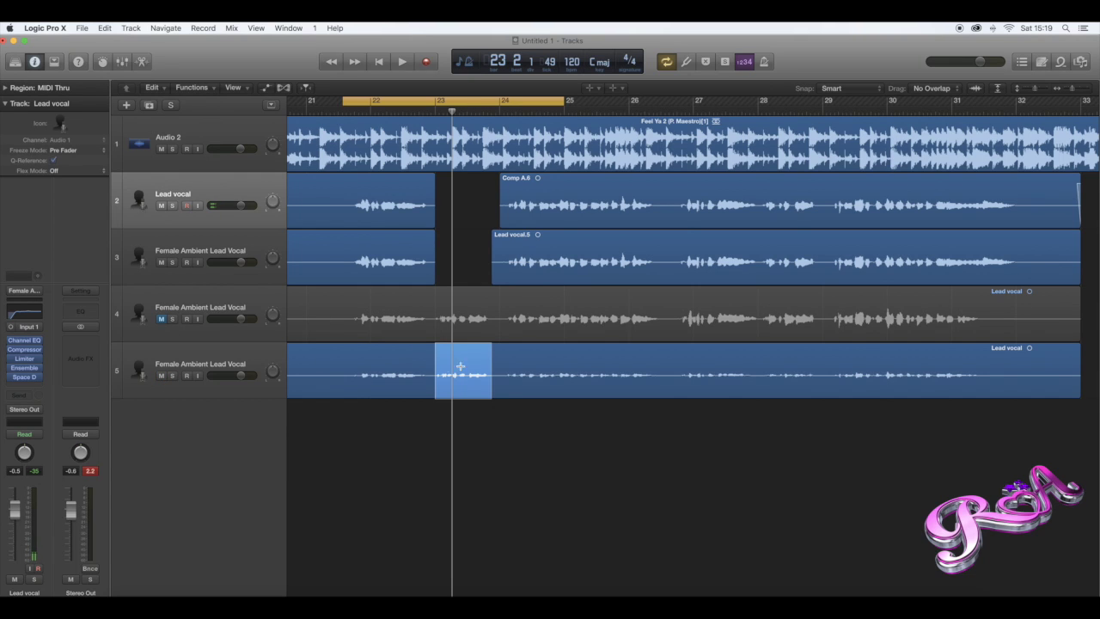
key(space)
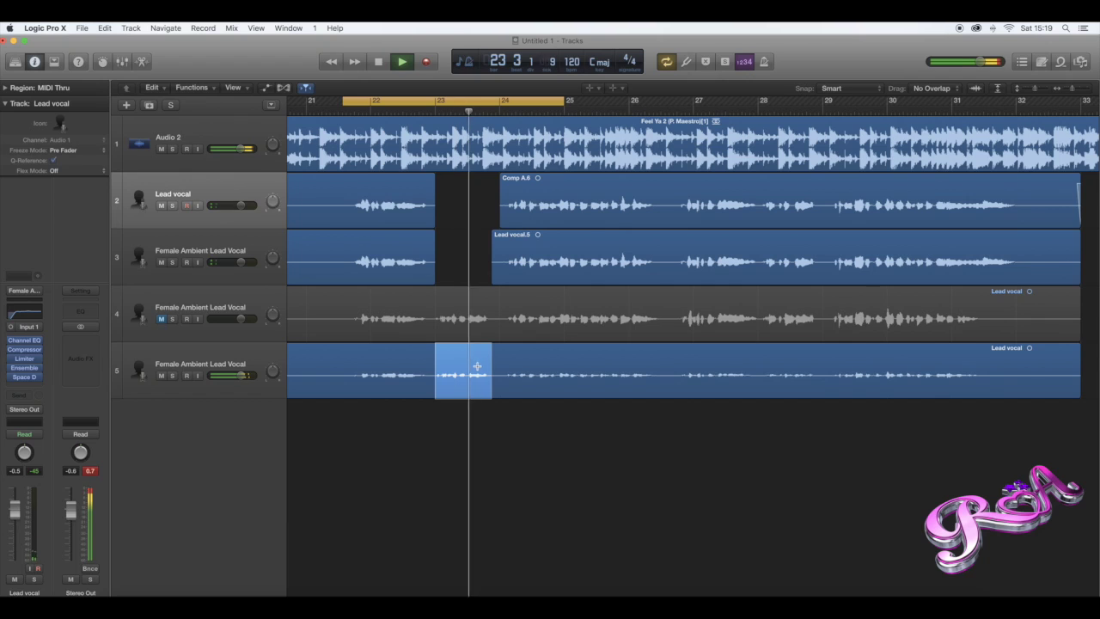
key(space)
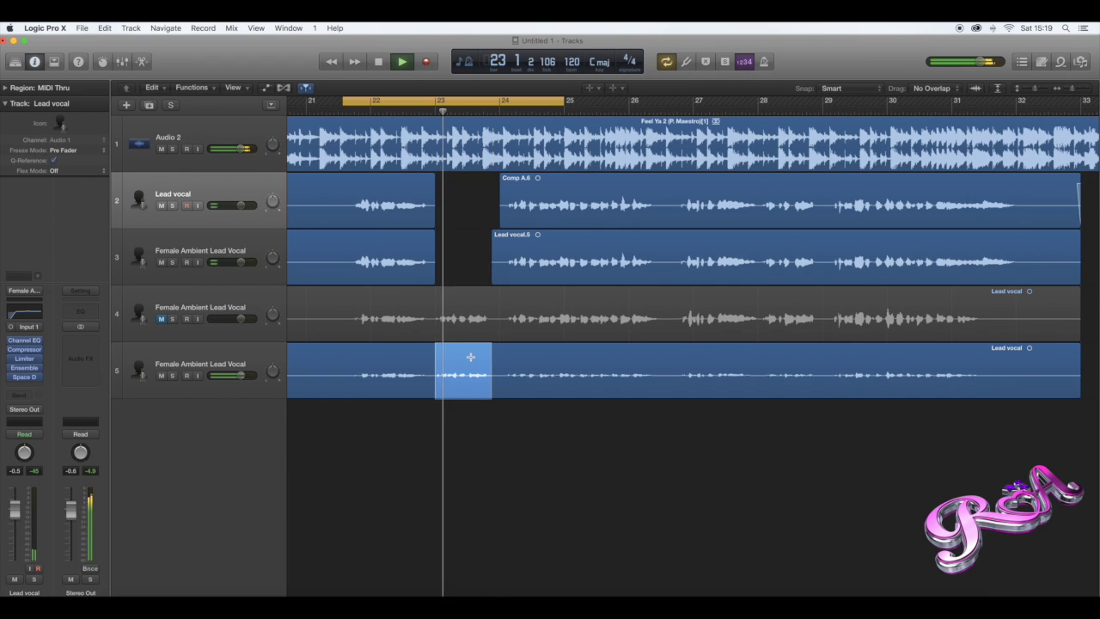
key(space)
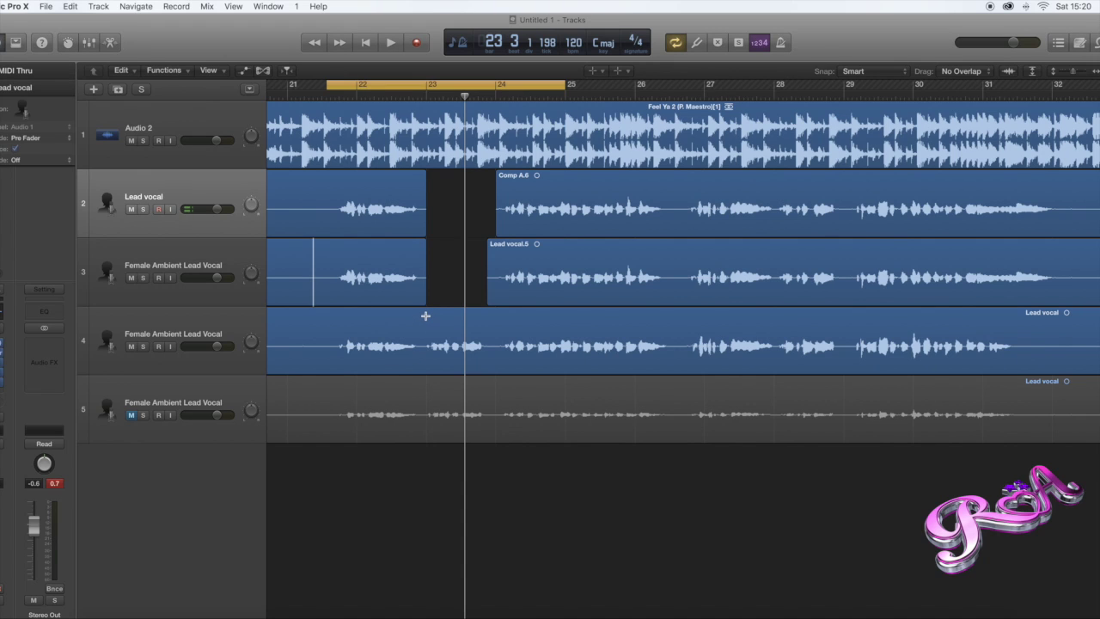
Cut the phrase from bar 23 to just before bar 24 out of track 4 and move it into the Lead vocal track's gap, starting at bar 23.
drag(425, 316, 492, 327)
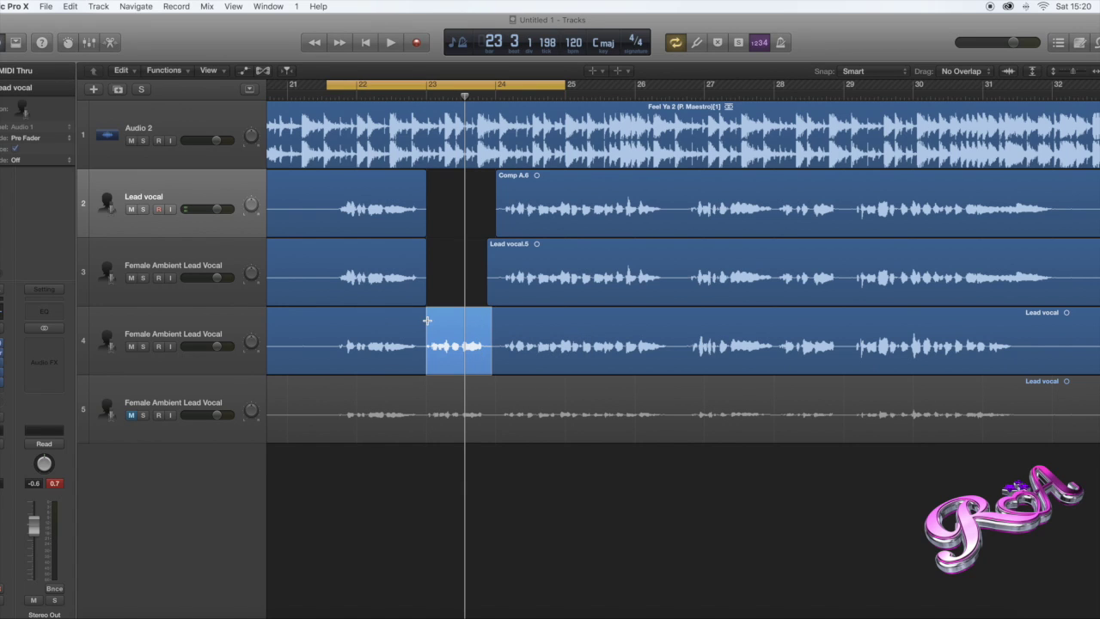
drag(426, 321, 486, 324)
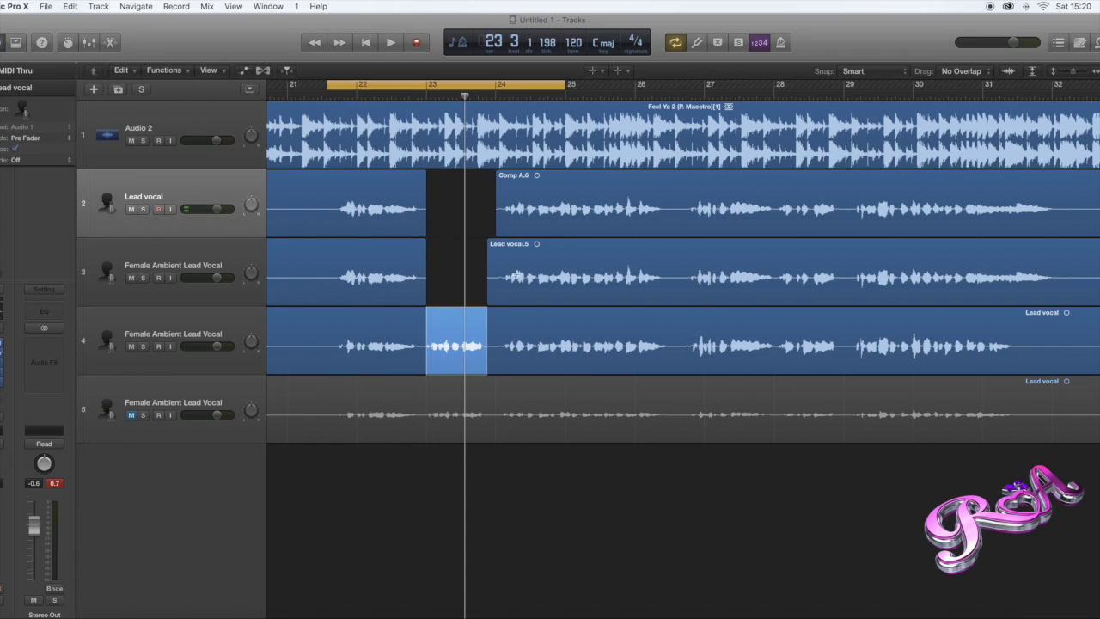
click(606, 71)
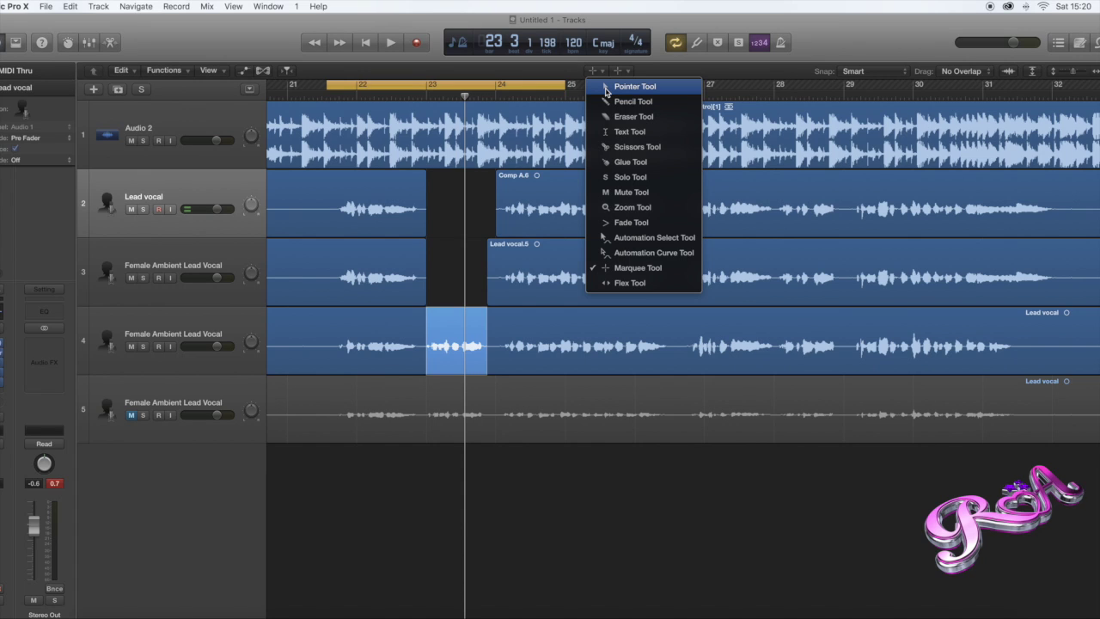
click(607, 87)
drag(445, 344, 452, 239)
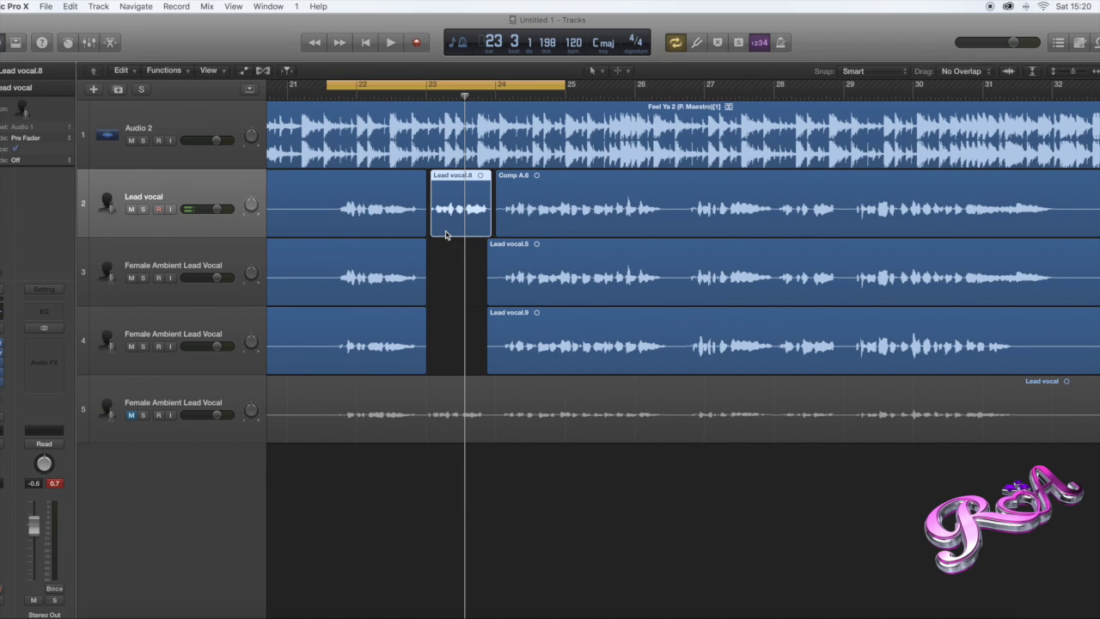
key(super+z)
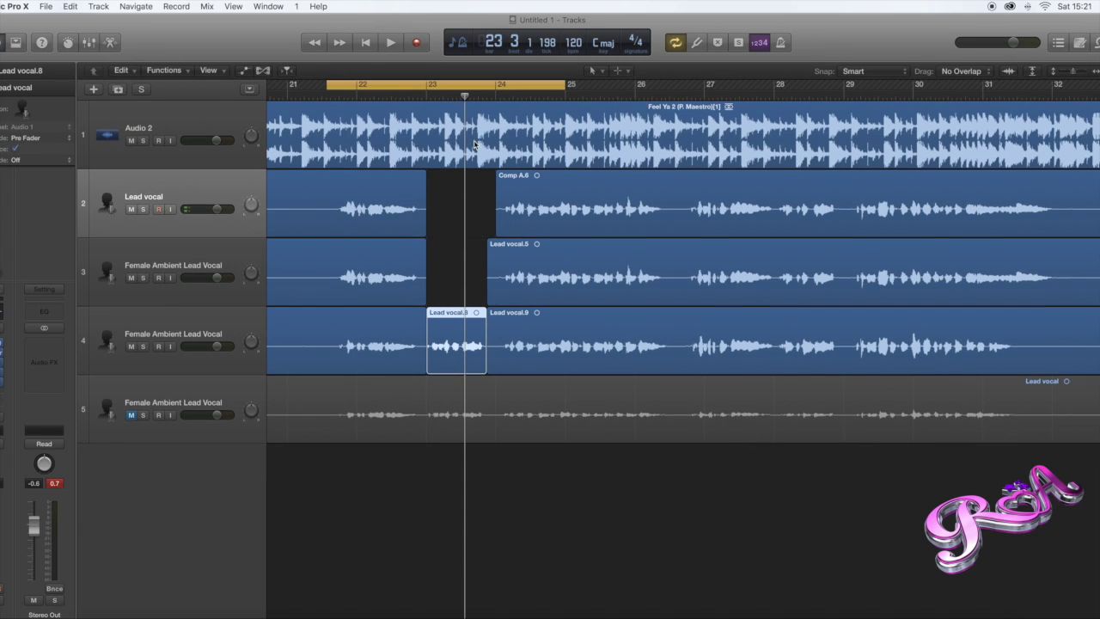
click(428, 97)
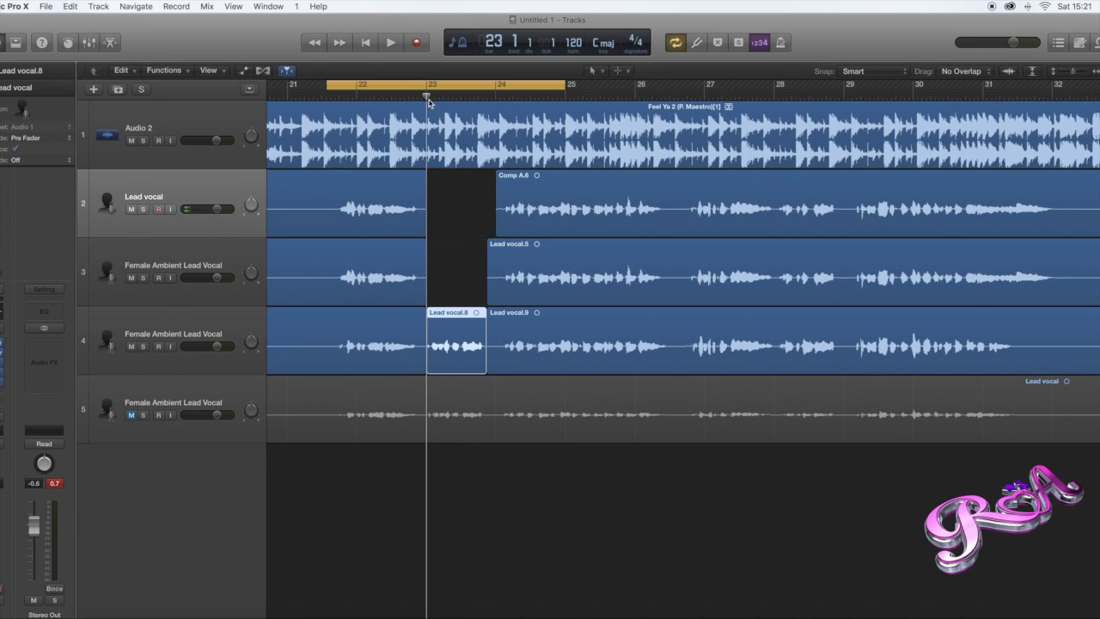
drag(456, 315, 453, 225)
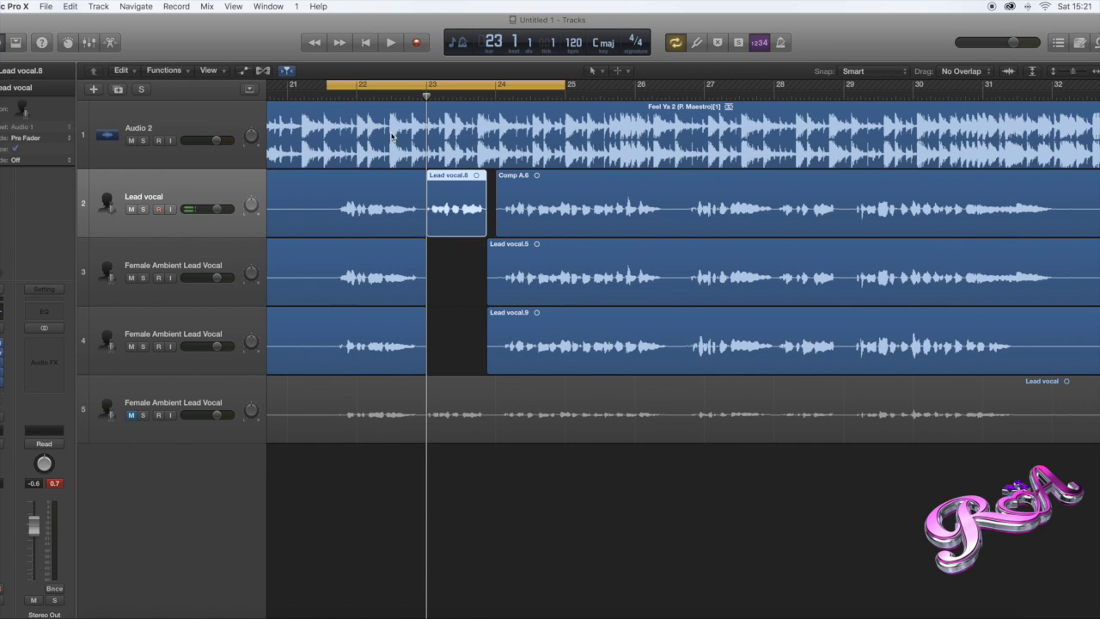
Close the gap before bar 24 on the Lead vocal track by extending the inserted phrase's end and the following Comp A.6 region's start.
click(508, 226)
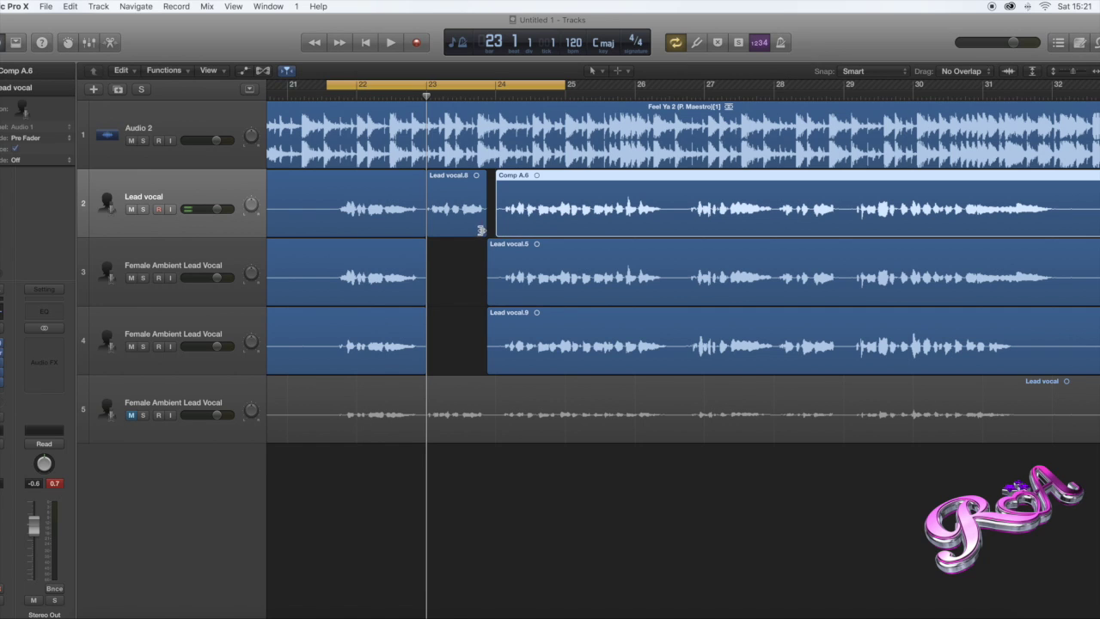
click(476, 230)
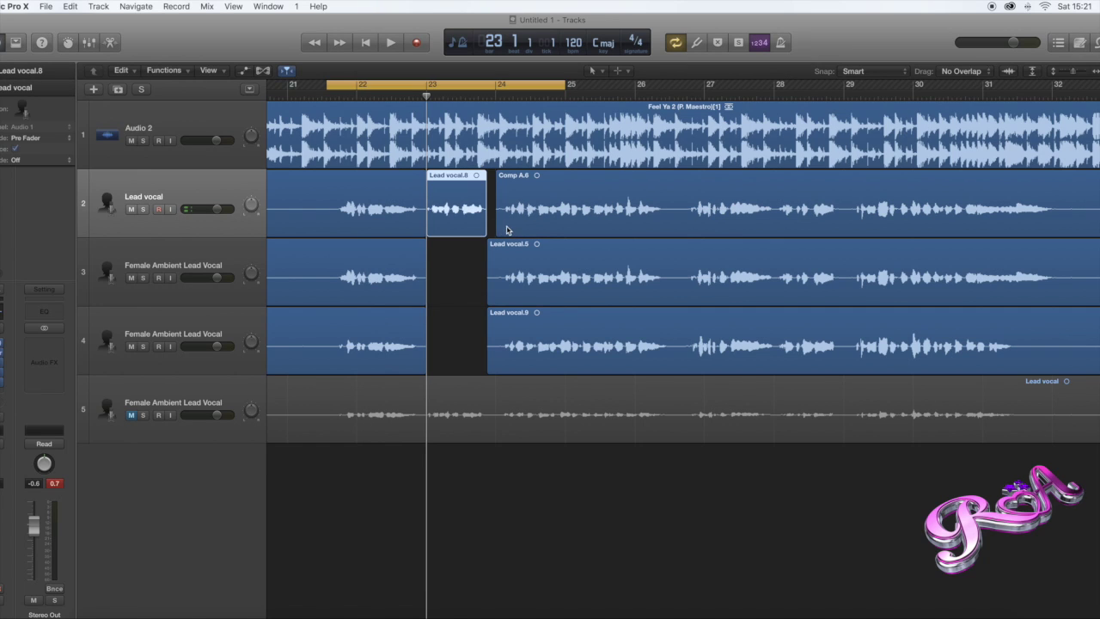
click(498, 227)
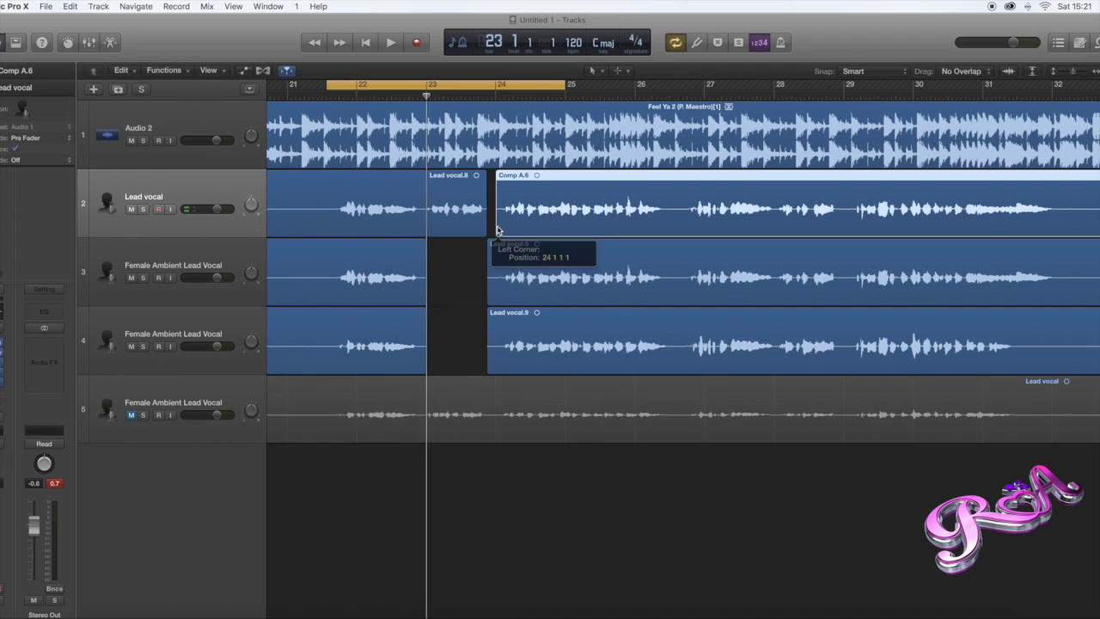
drag(483, 231, 490, 230)
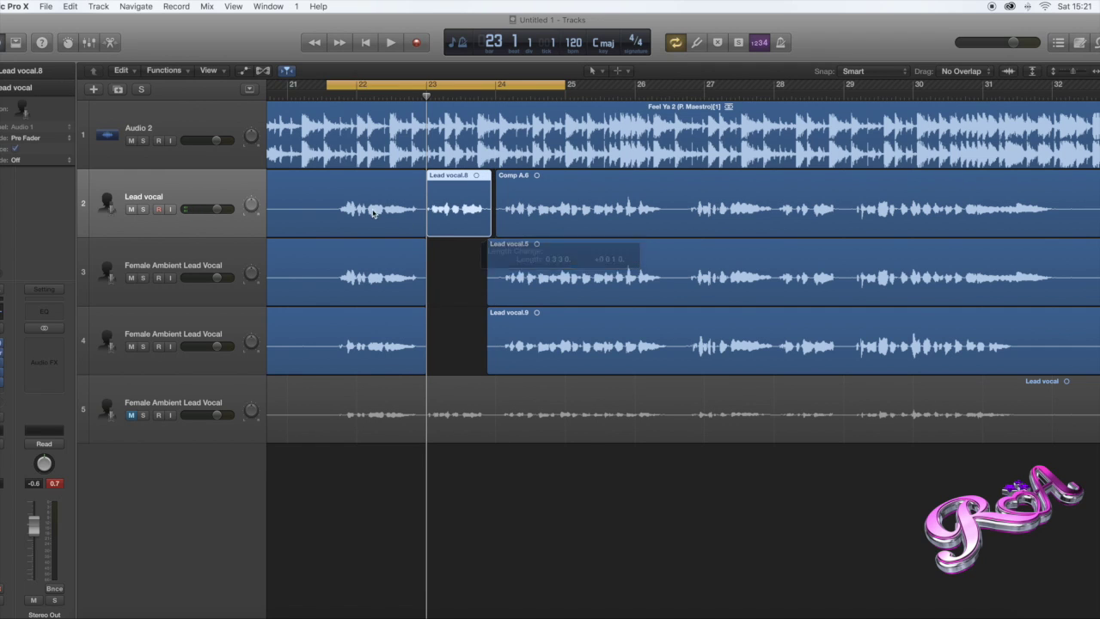
click(493, 229)
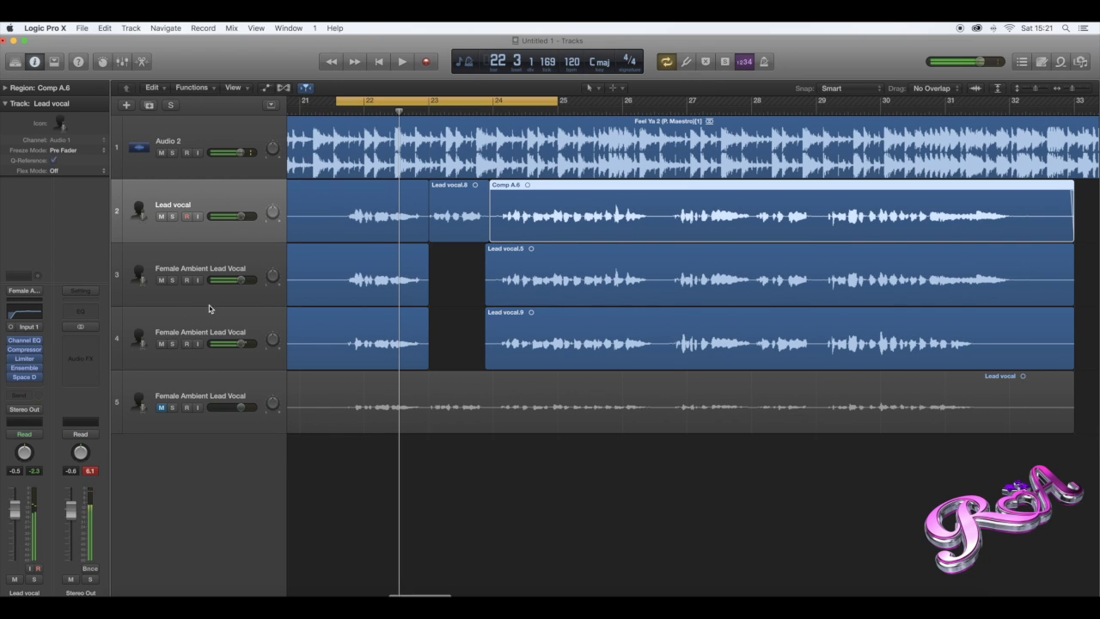
Mute tracks 3 to 5, leave the Lead vocal track unmuted and audition the comped vocal with the music.
click(131, 414)
click(162, 217)
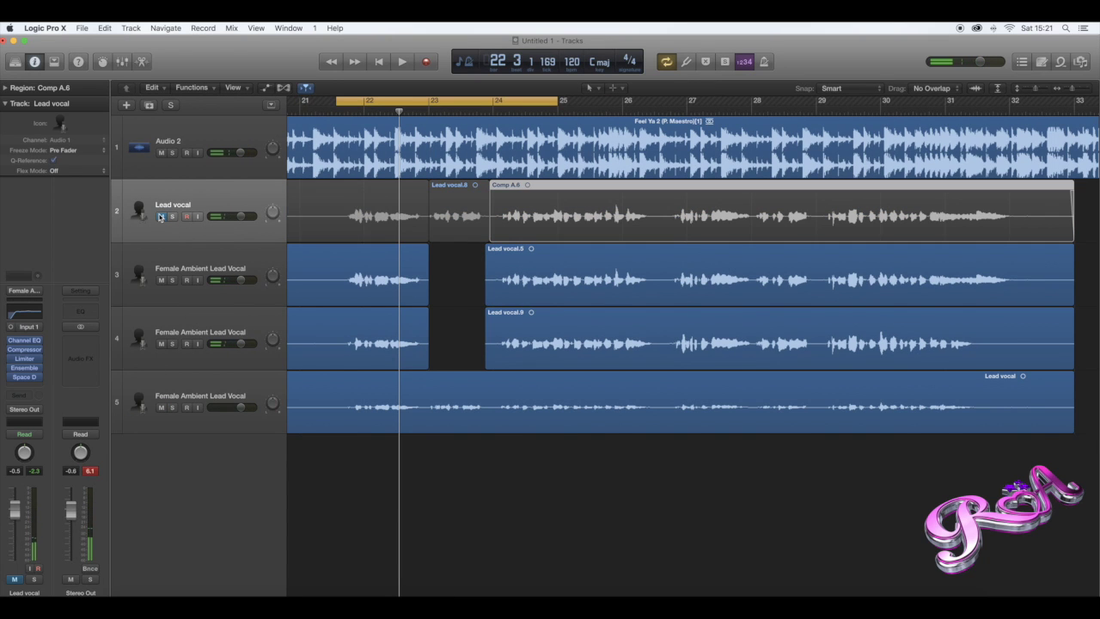
drag(160, 273, 160, 408)
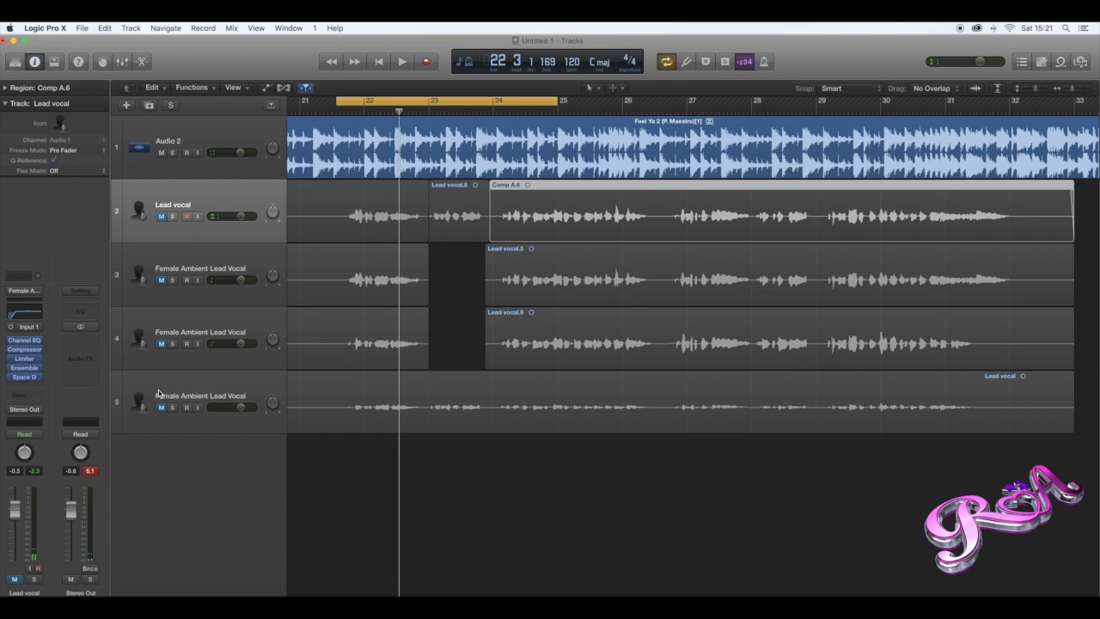
click(160, 217)
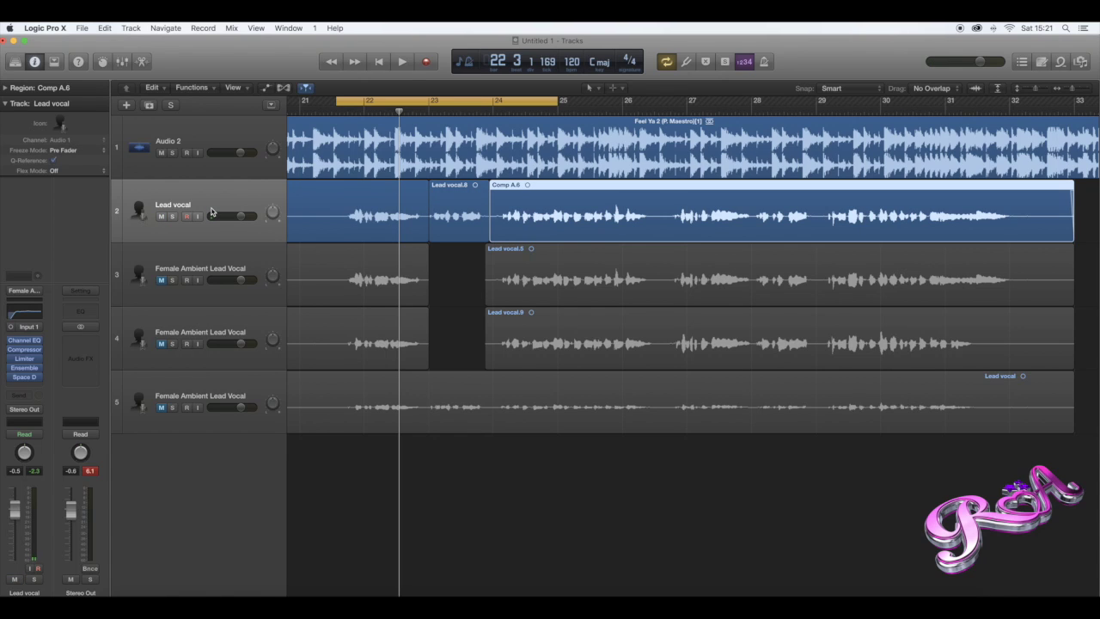
key(space)
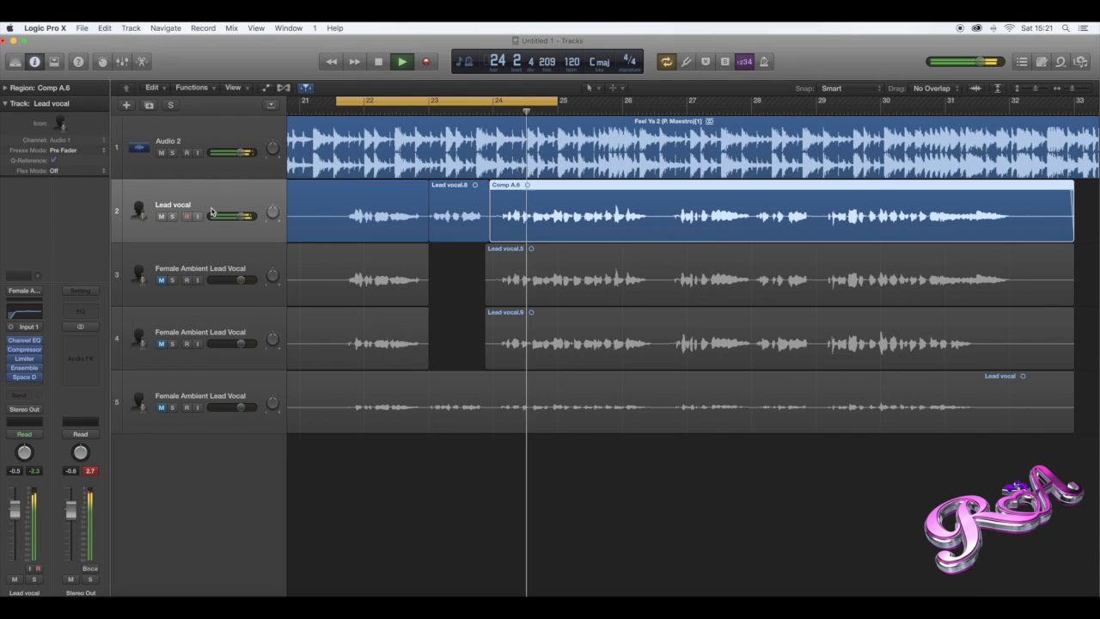
key(space)
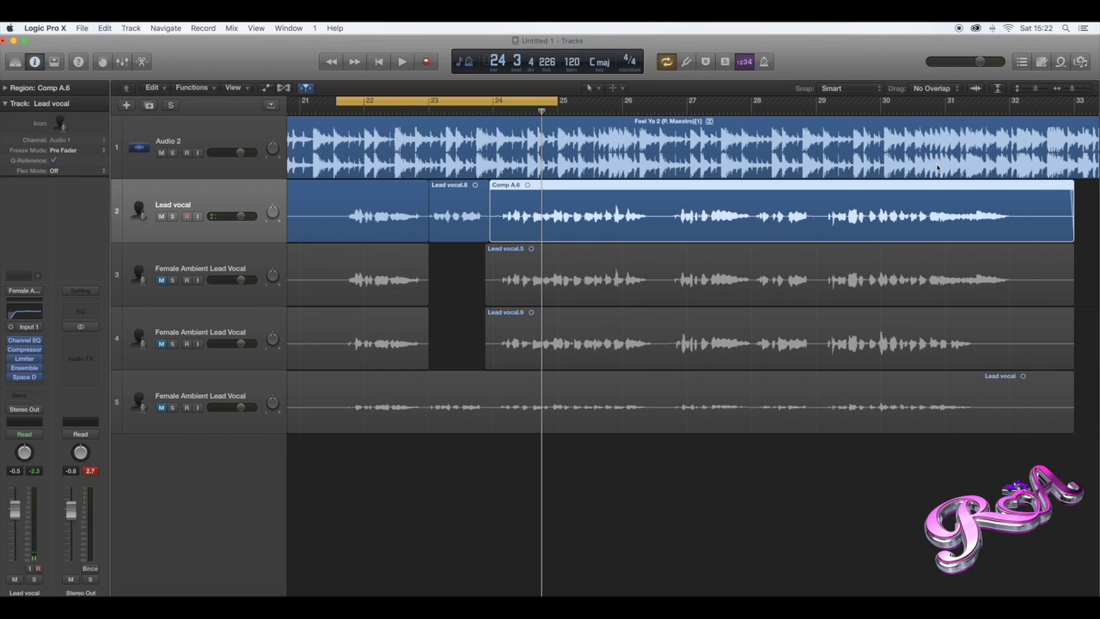
Delete the three leftover Female Ambient Lead Vocal tracks together with their regions.
click(263, 262)
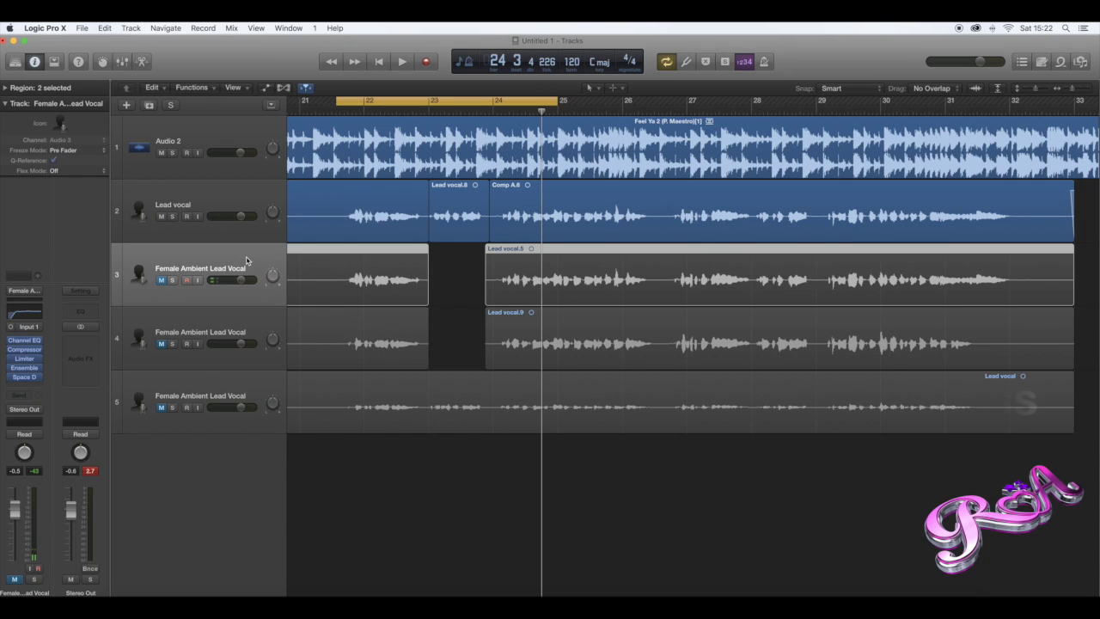
key(Delete)
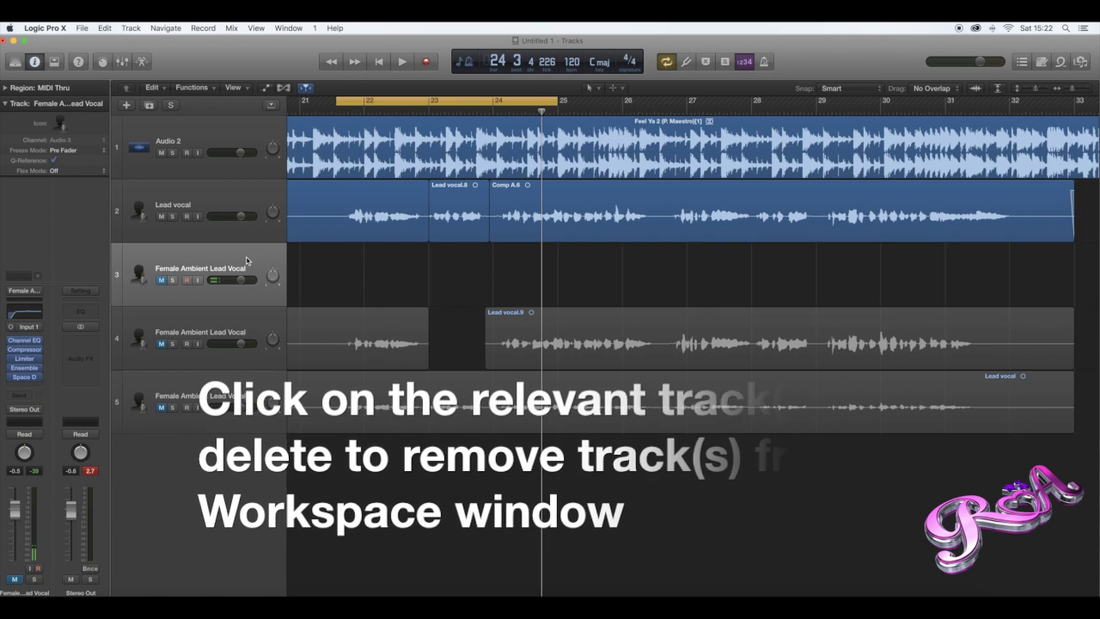
key(Delete)
key(Delete)
key(Delete)
key(Delete)
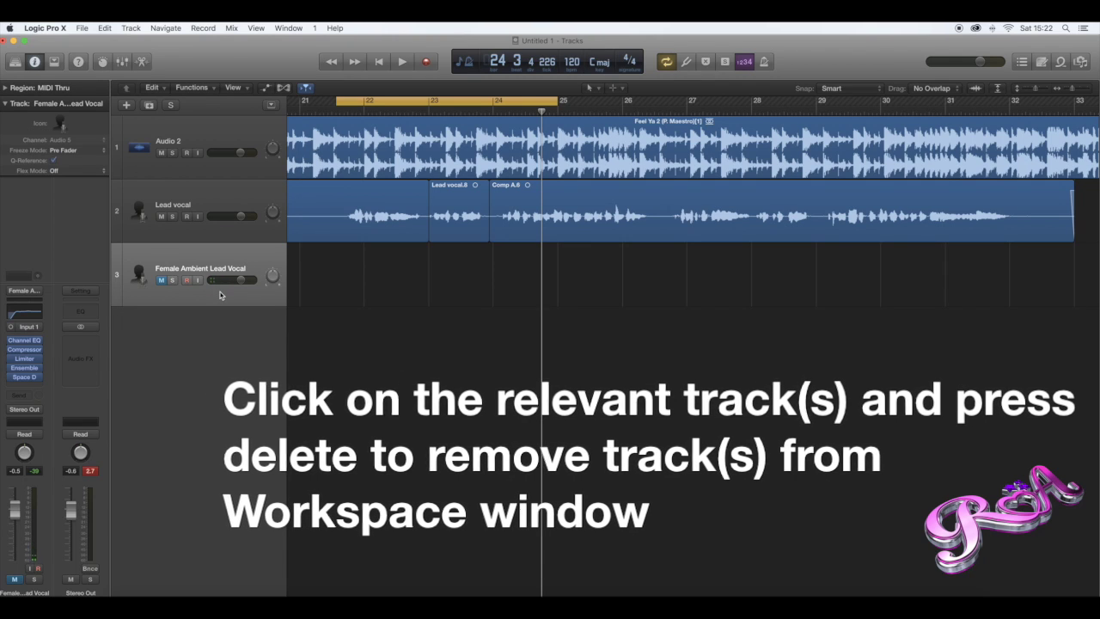
key(Delete)
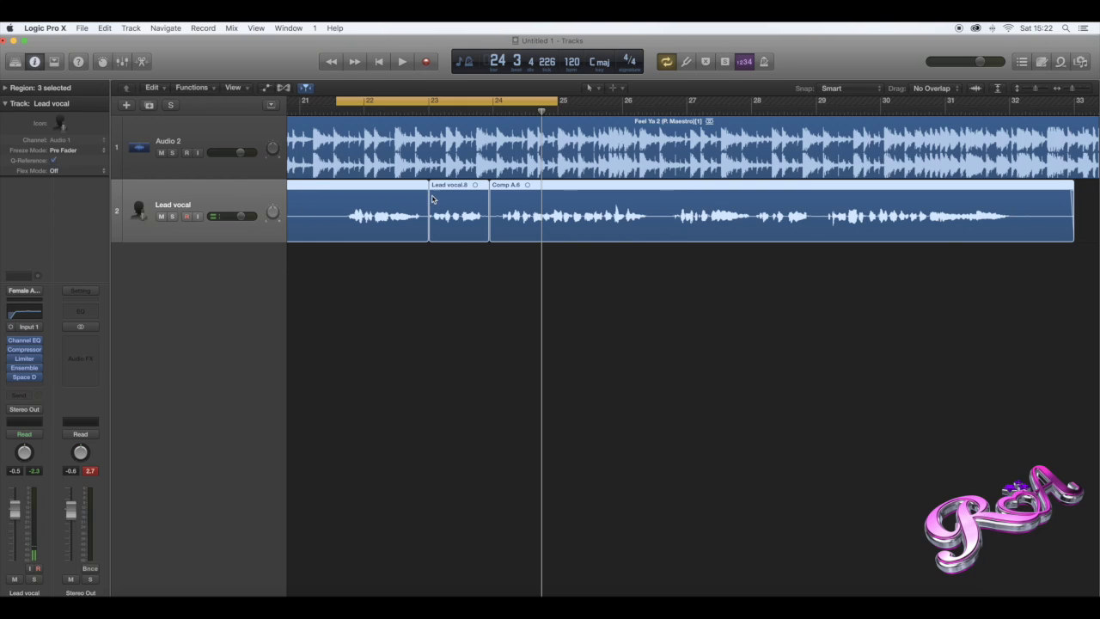
Set the cycle area from about bar 21.5 to about bar 32 and play back the comped lead vocal with the music.
drag(558, 100, 1016, 101)
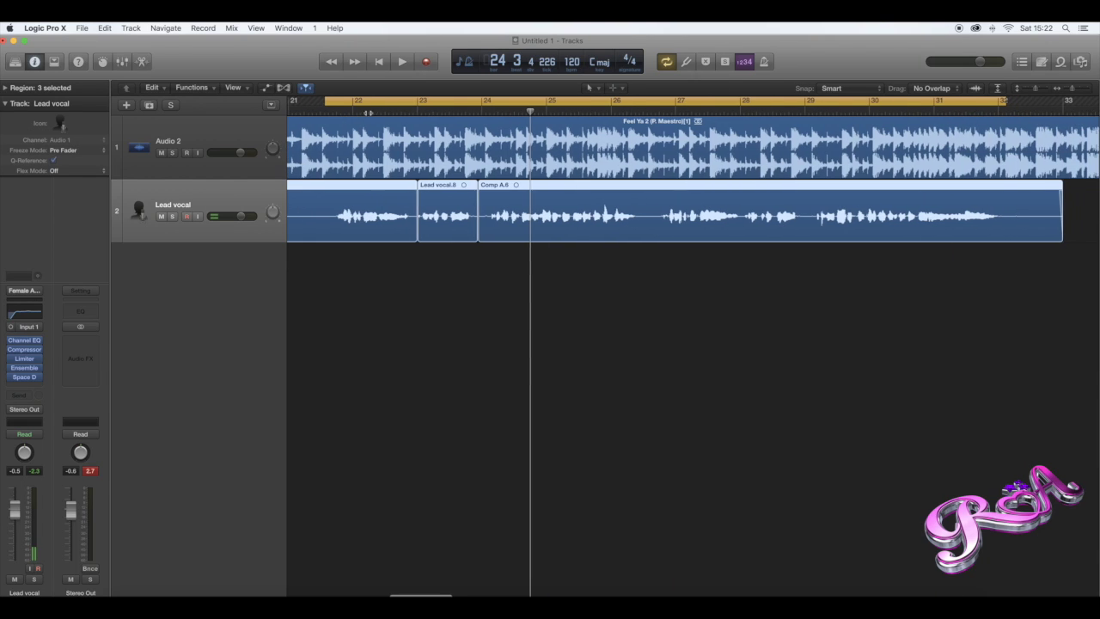
drag(338, 101, 338, 101)
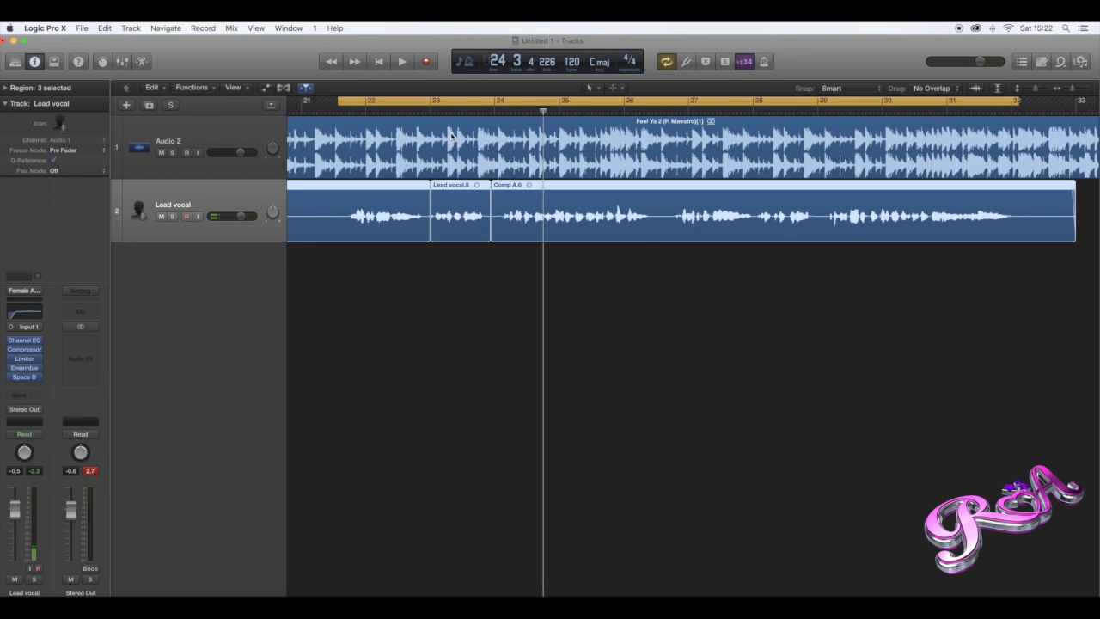
key(space)
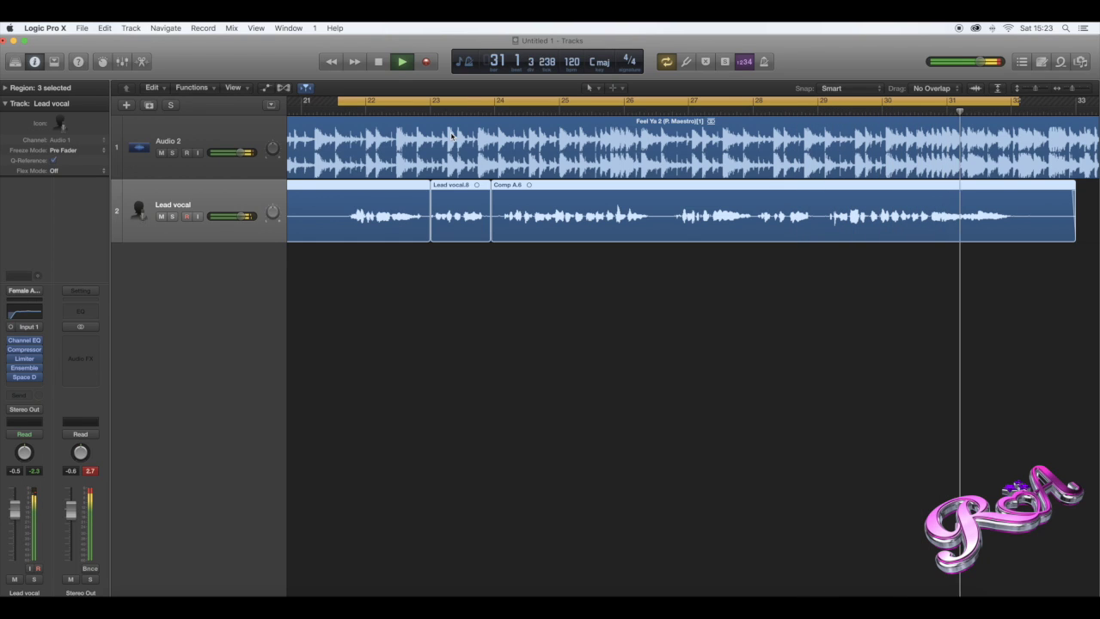
key(space)
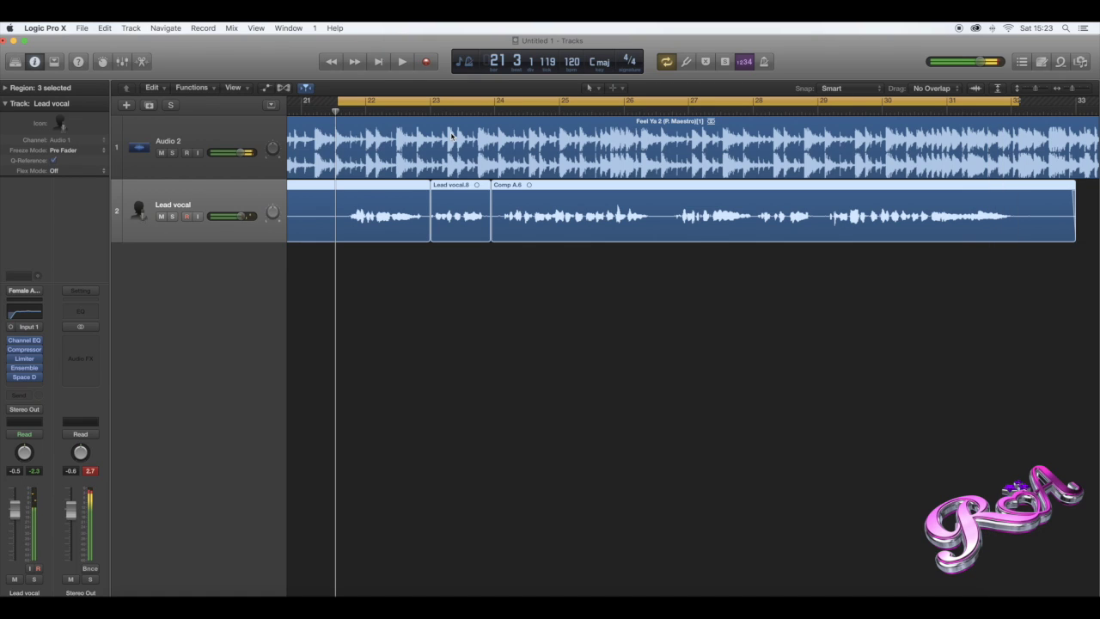